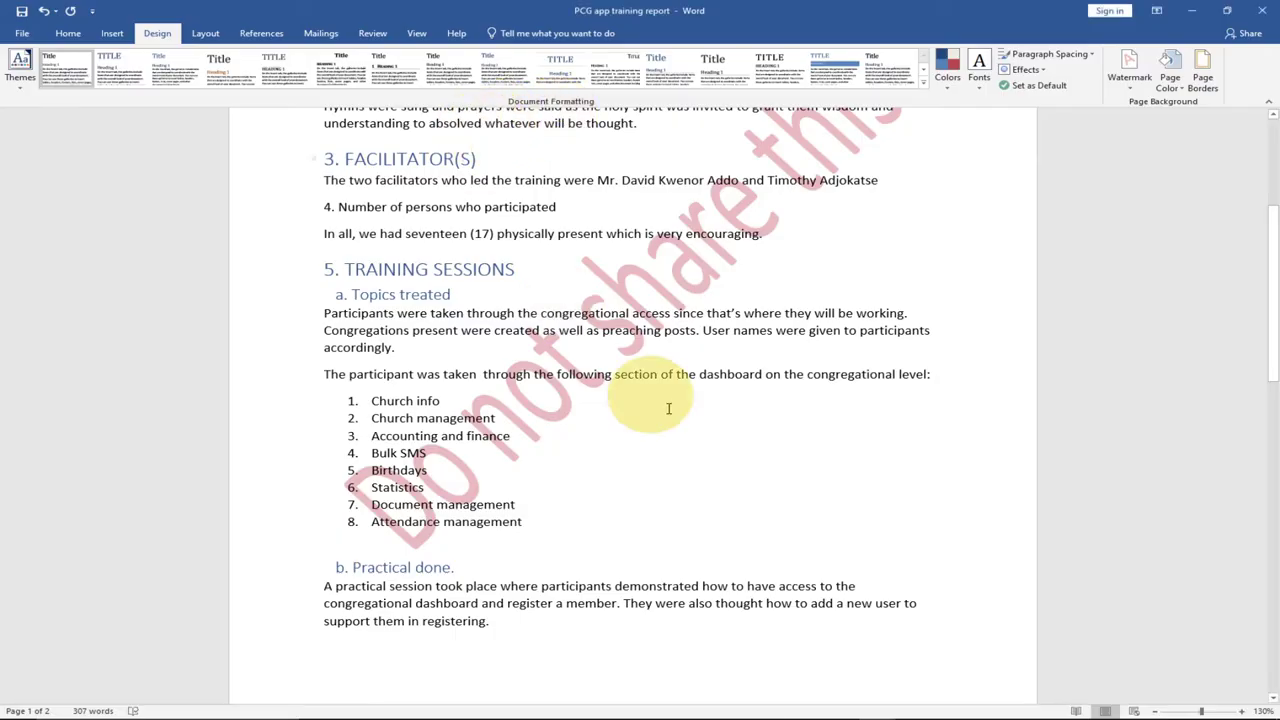
Scroll through the report to inspect the diagonal red 'Do not share this' watermark on each page.
scroll(670, 385, "up", 5)
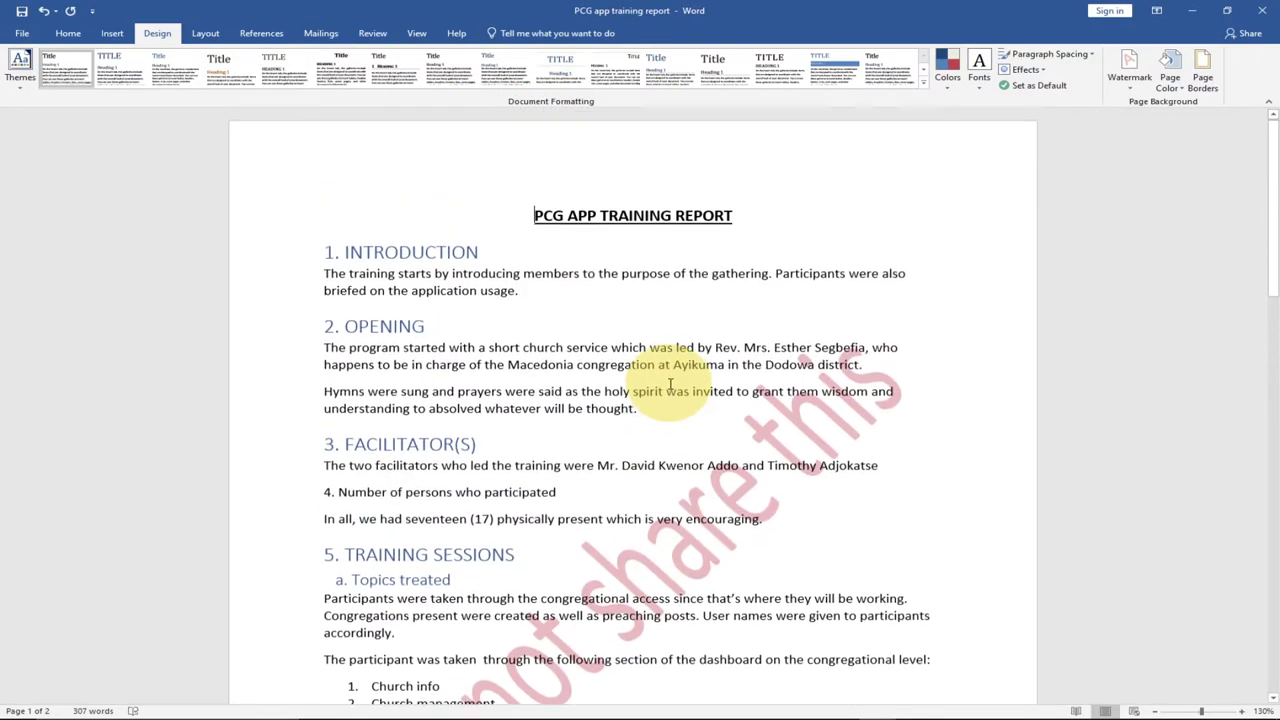
scroll(670, 384, "down", 3)
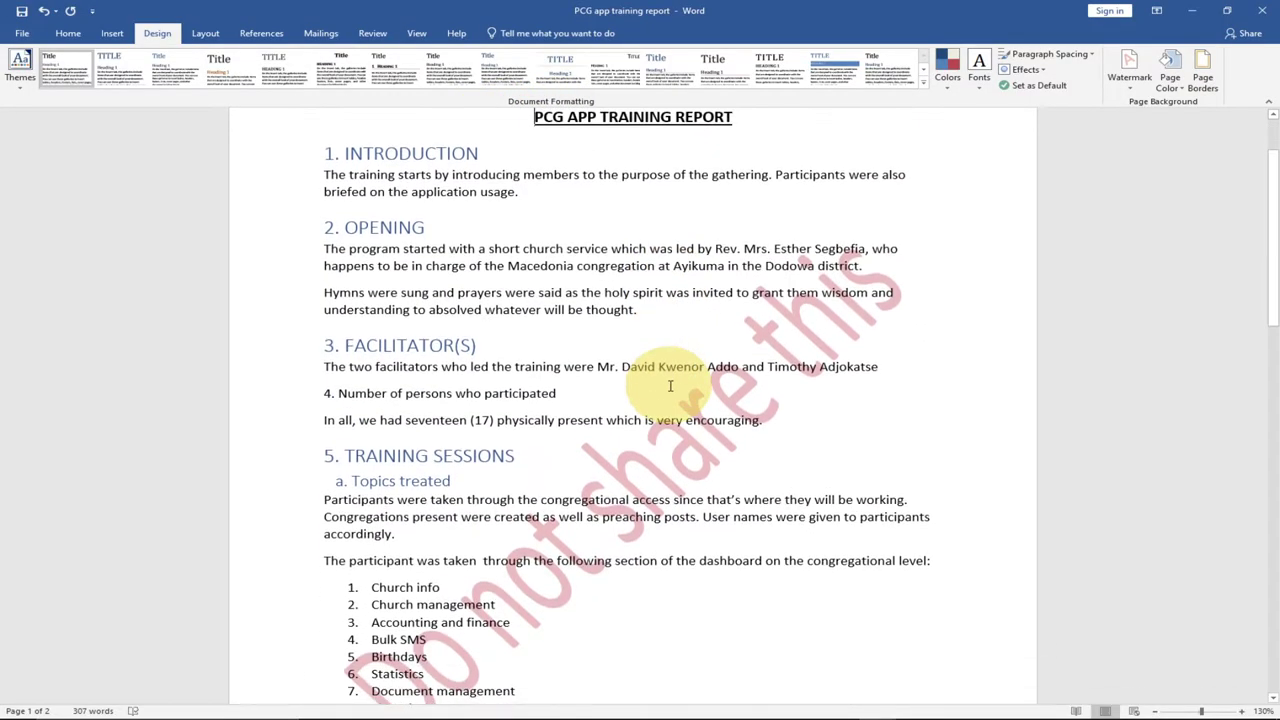
scroll(670, 385, "down", 3)
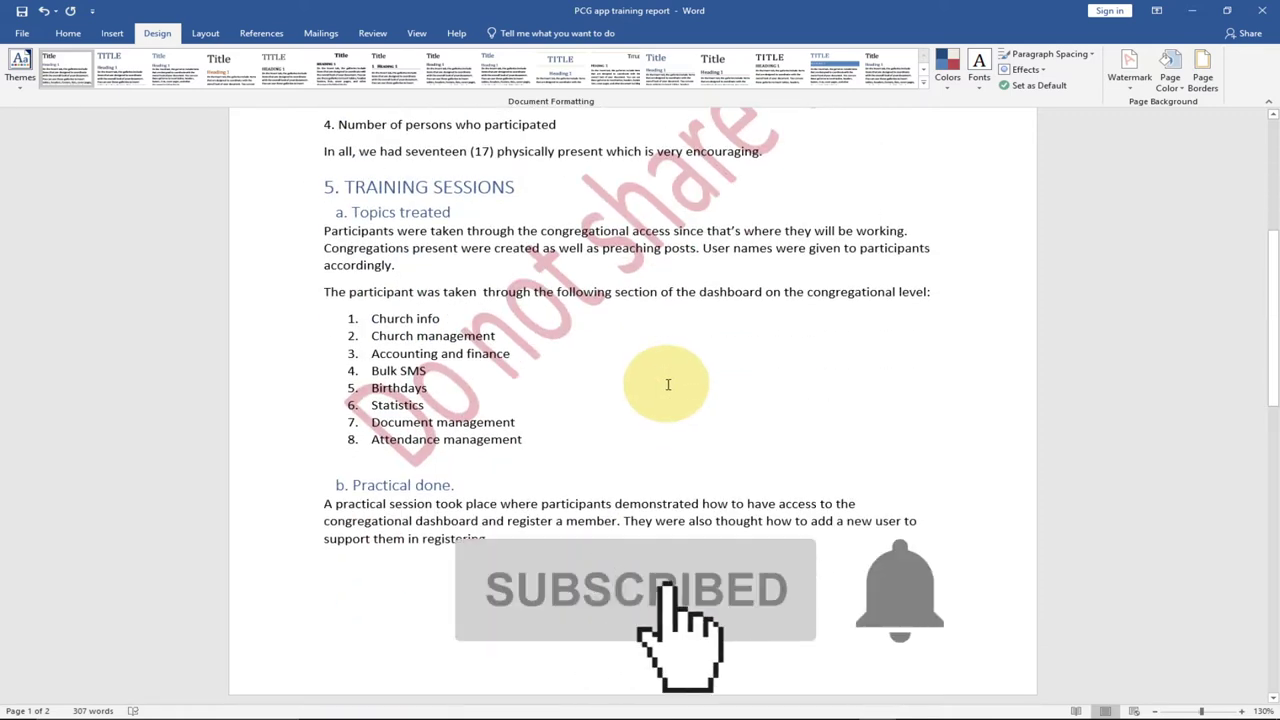
scroll(668, 385, "down", 1)
scroll(668, 386, "up", 1)
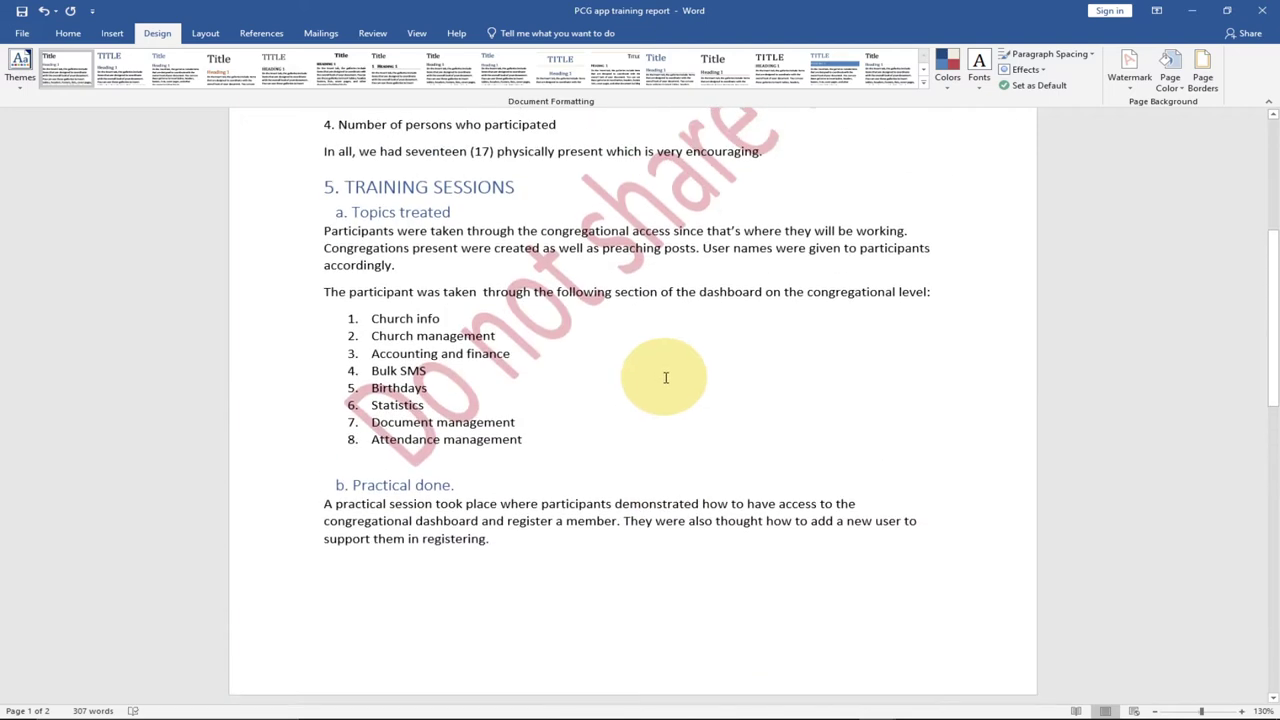
scroll(667, 382, "up", 3)
scroll(665, 376, "up", 3)
scroll(665, 375, "up", 1)
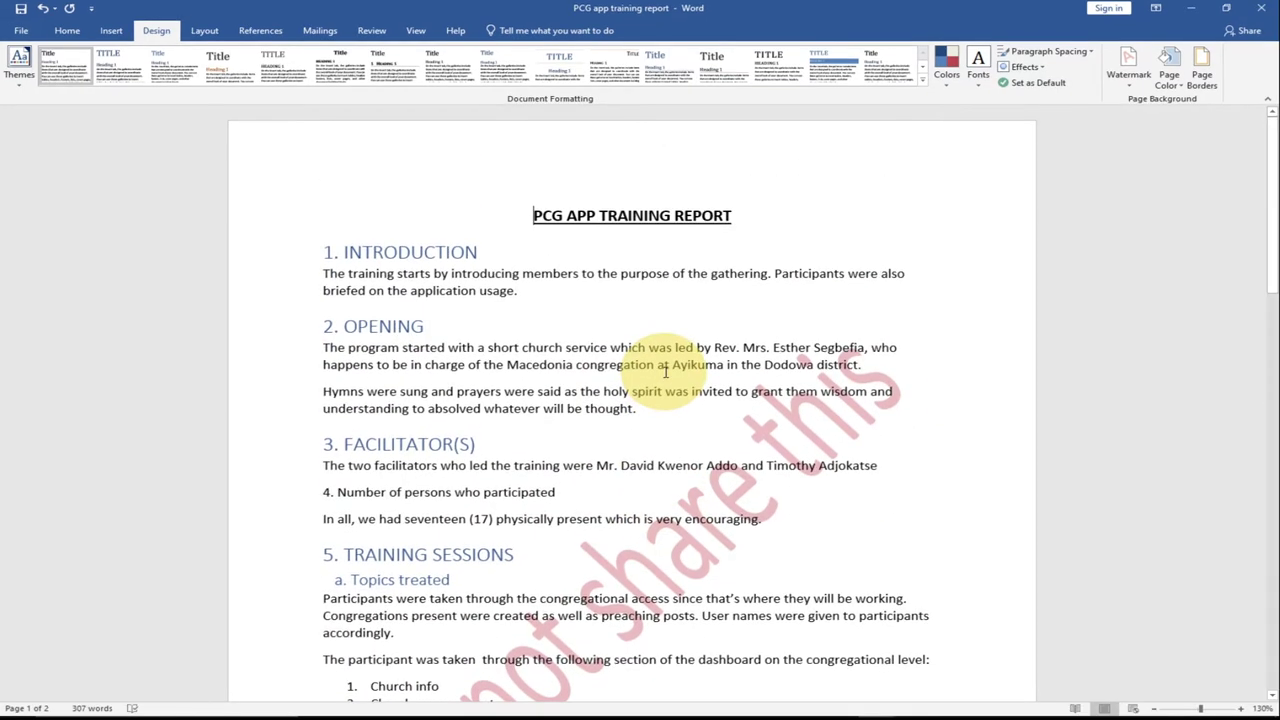
scroll(665, 372, "down", 1)
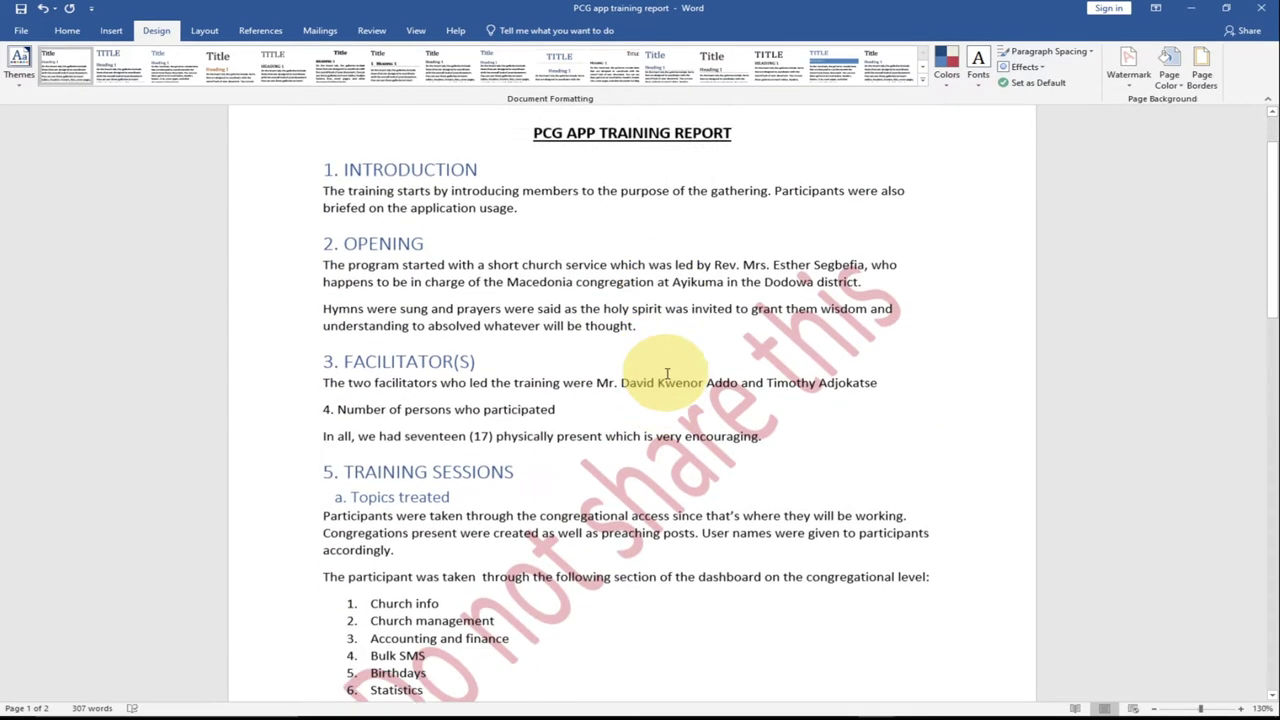
scroll(667, 373, "down", 3)
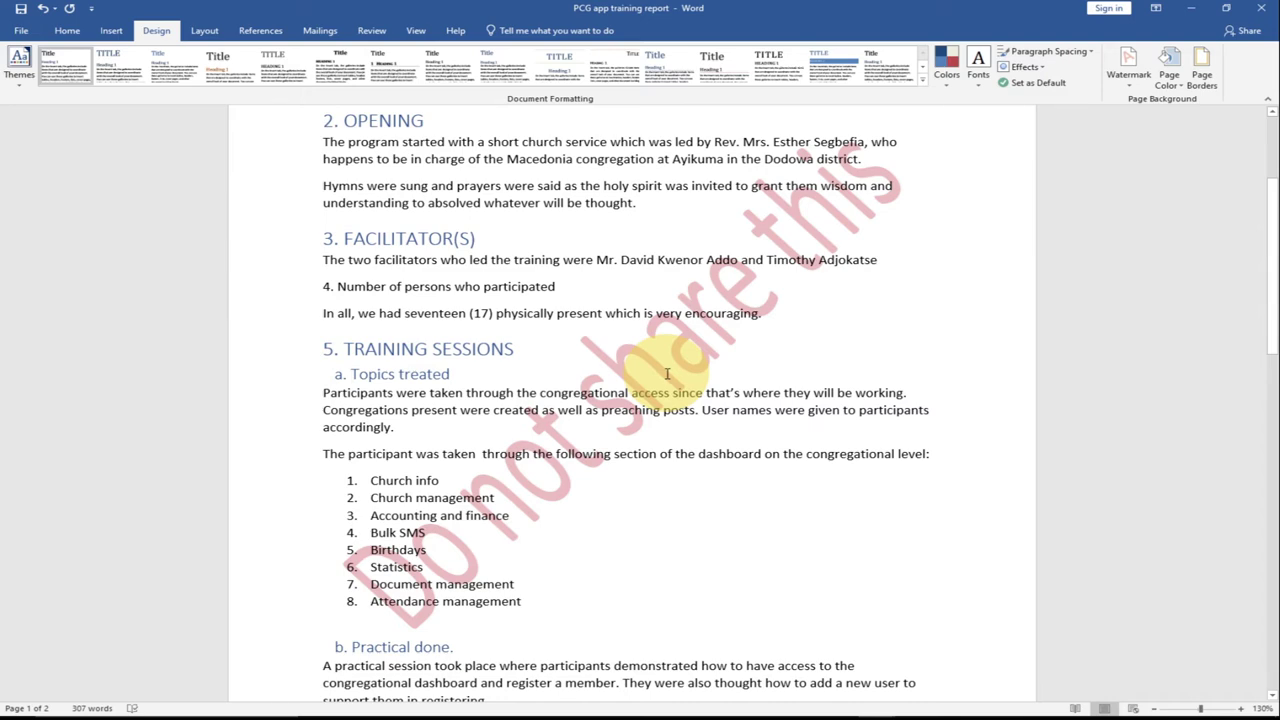
scroll(667, 375, "down", 2)
scroll(666, 377, "down", 2)
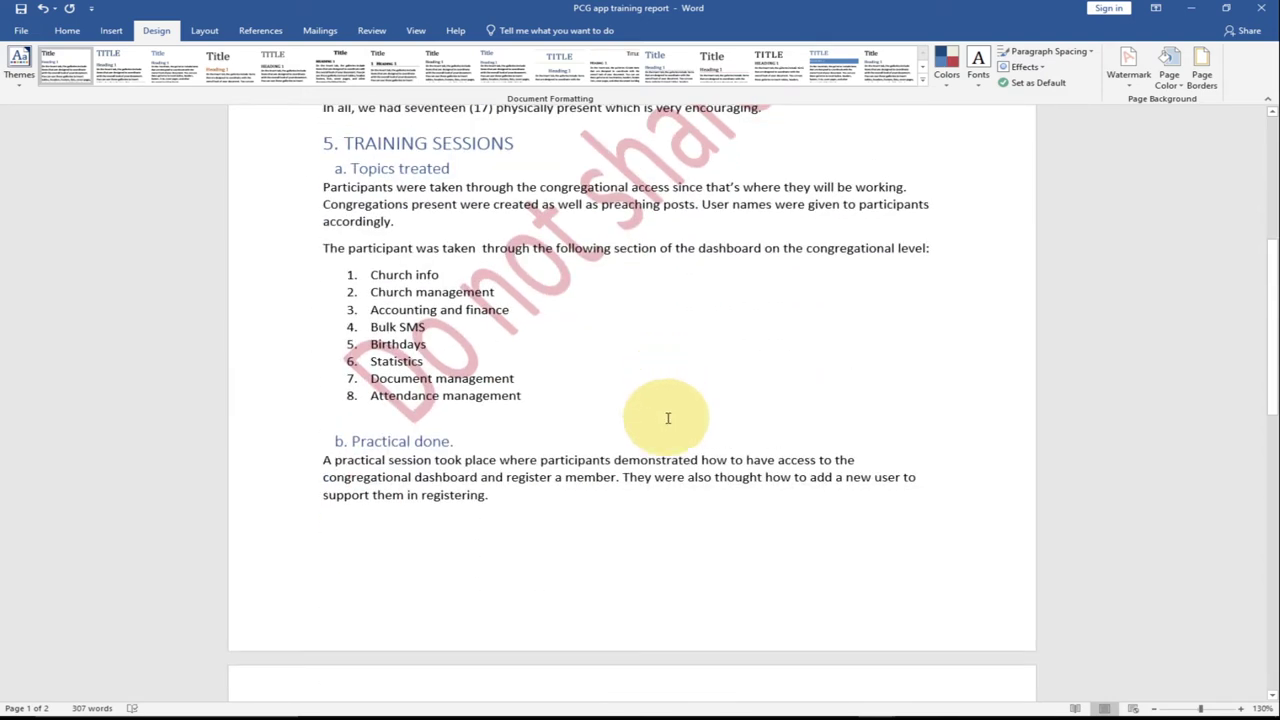
scroll(667, 410, "up", 3)
scroll(668, 398, "up", 1)
scroll(700, 300, "up", 2)
scroll(730, 370, "up", 1)
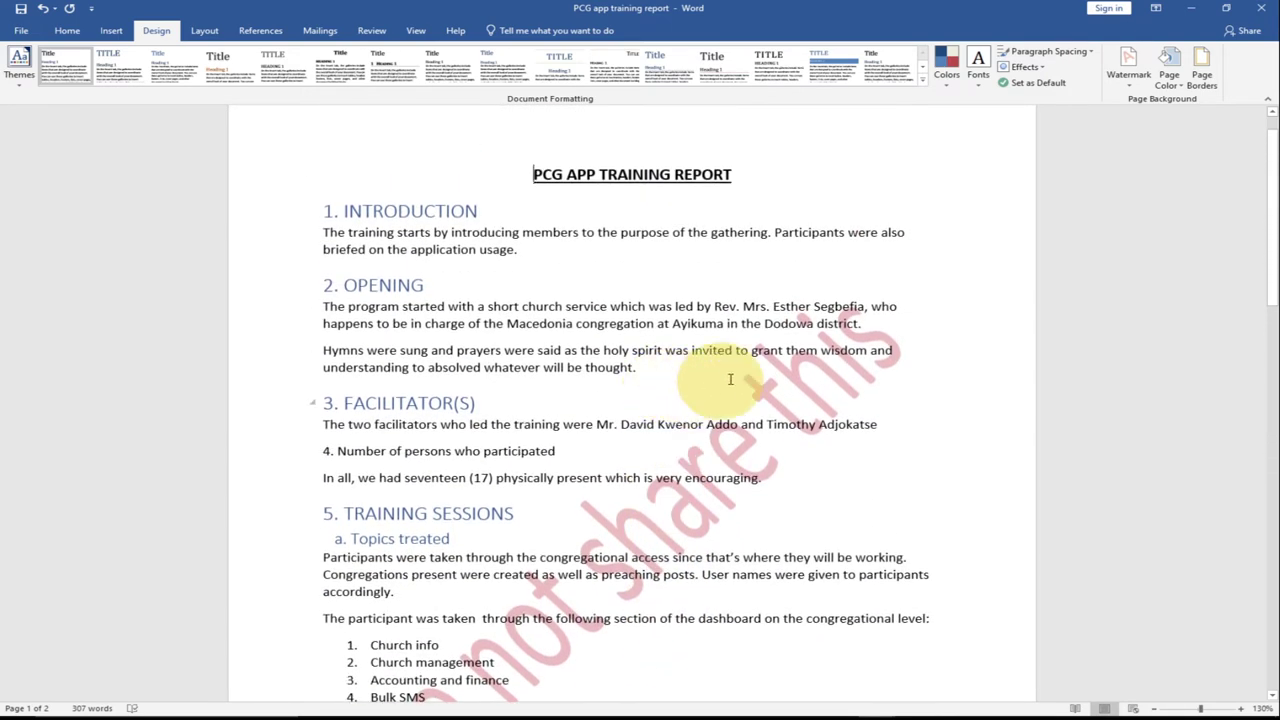
scroll(728, 482, "down", 1)
scroll(600, 485, "down", 1)
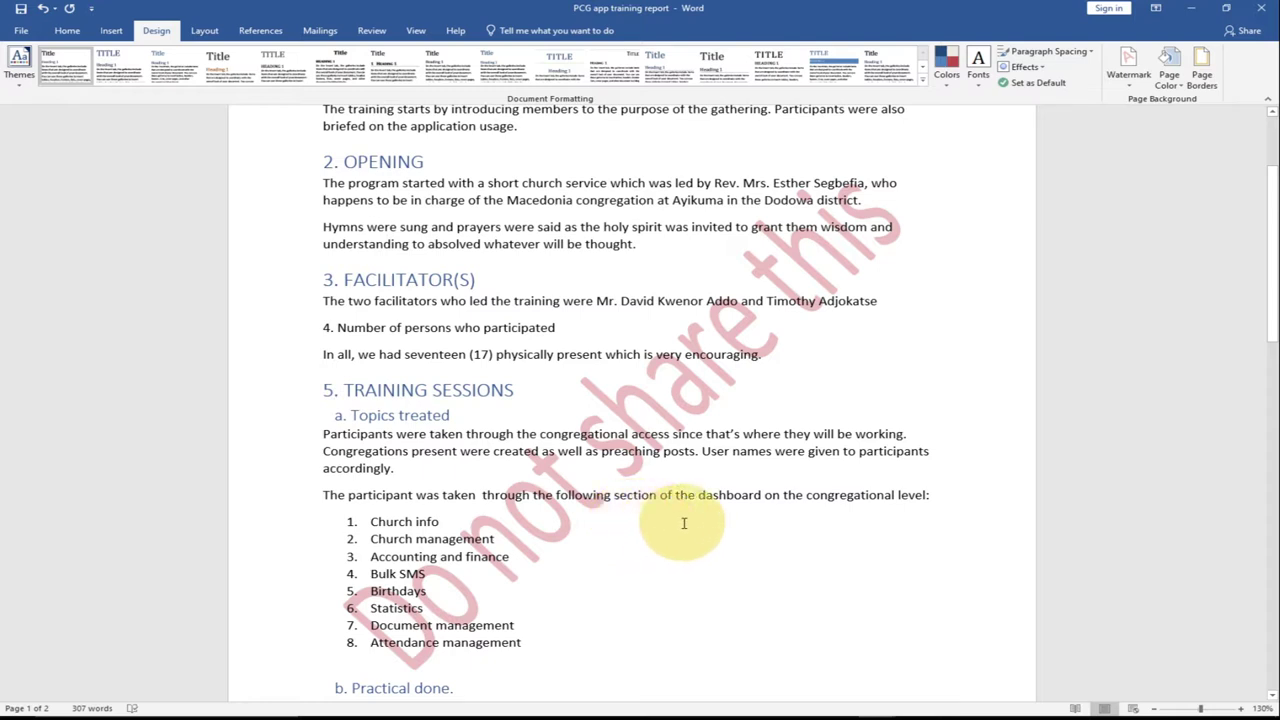
scroll(684, 523, "down", 5)
scroll(696, 521, "down", 2)
scroll(698, 520, "down", 3)
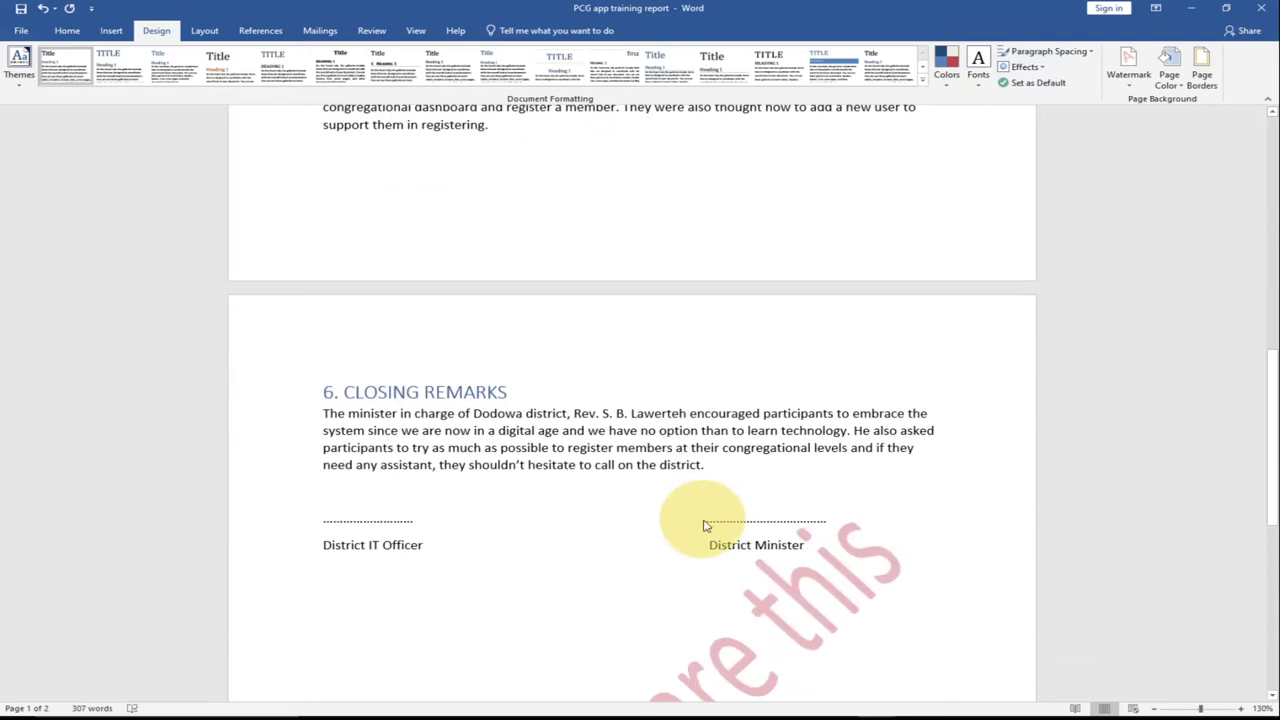
scroll(720, 500, "up", 4)
scroll(737, 455, "up", 3)
scroll(720, 420, "up", 5)
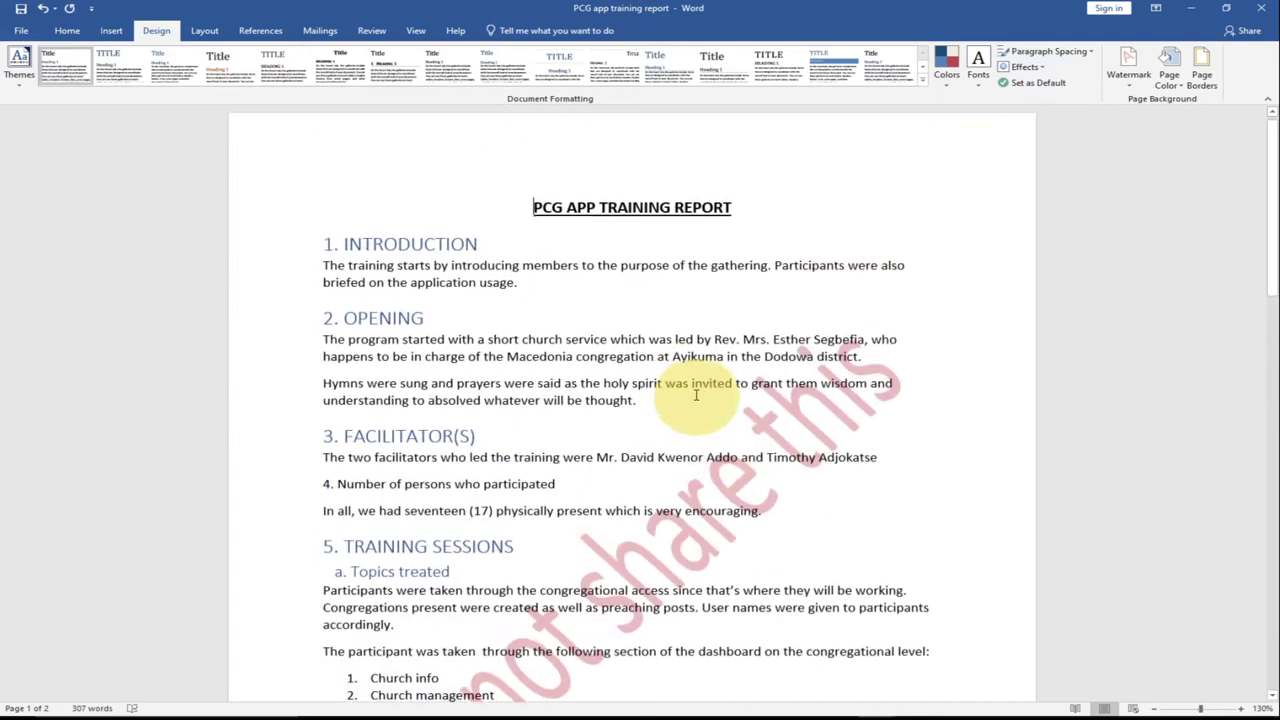
scroll(720, 410, "down", 3)
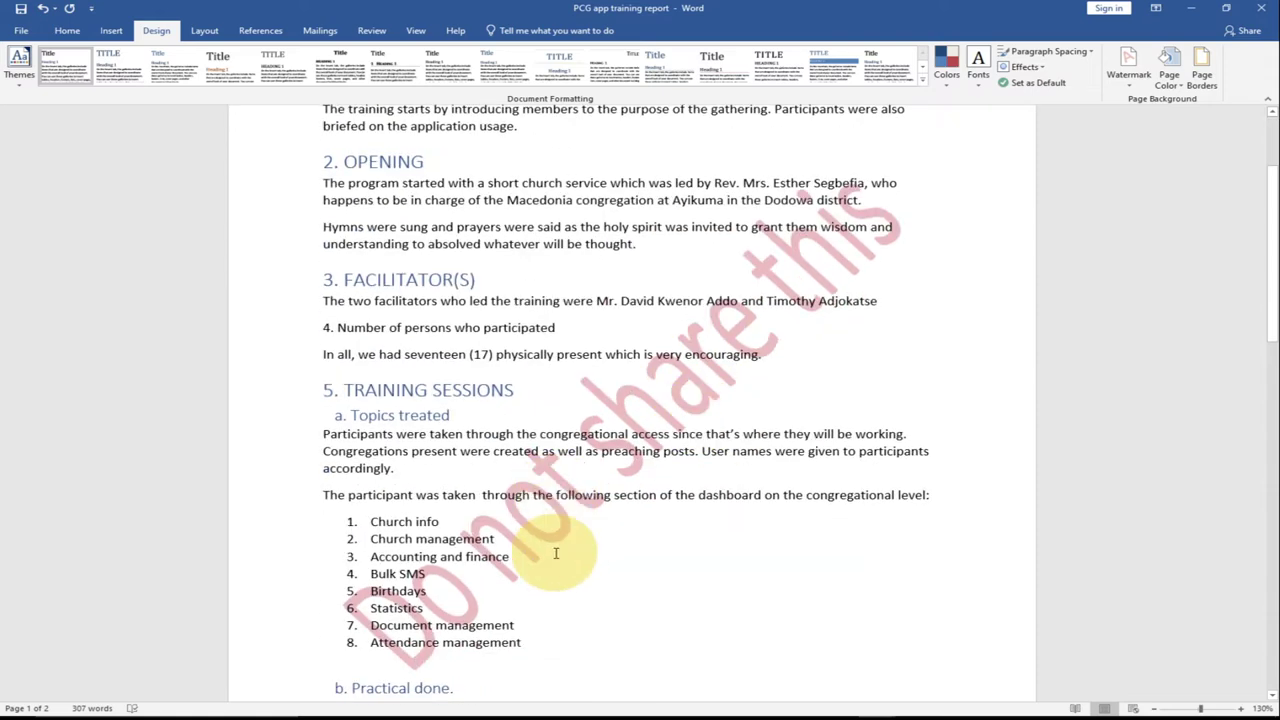
Remove the 'Do not share this' watermark from the report.
left_click(1127, 92)
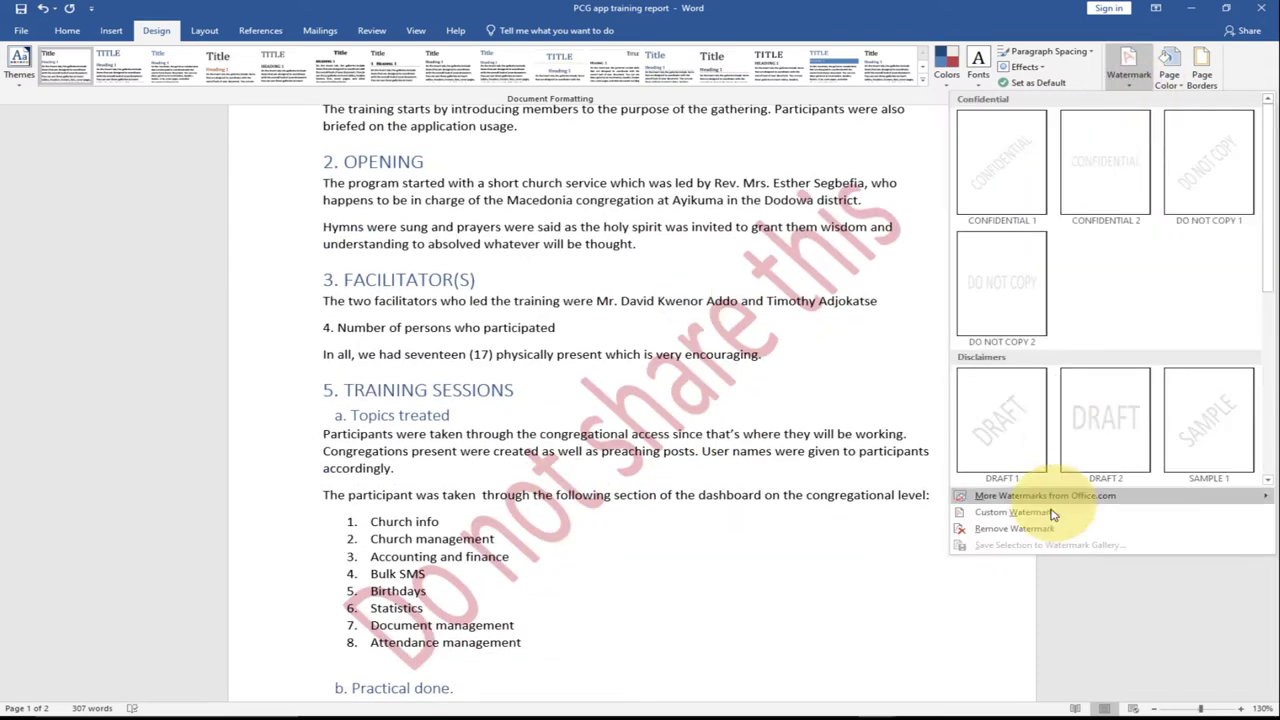
left_click(1022, 530)
scroll(729, 512, "up", 2)
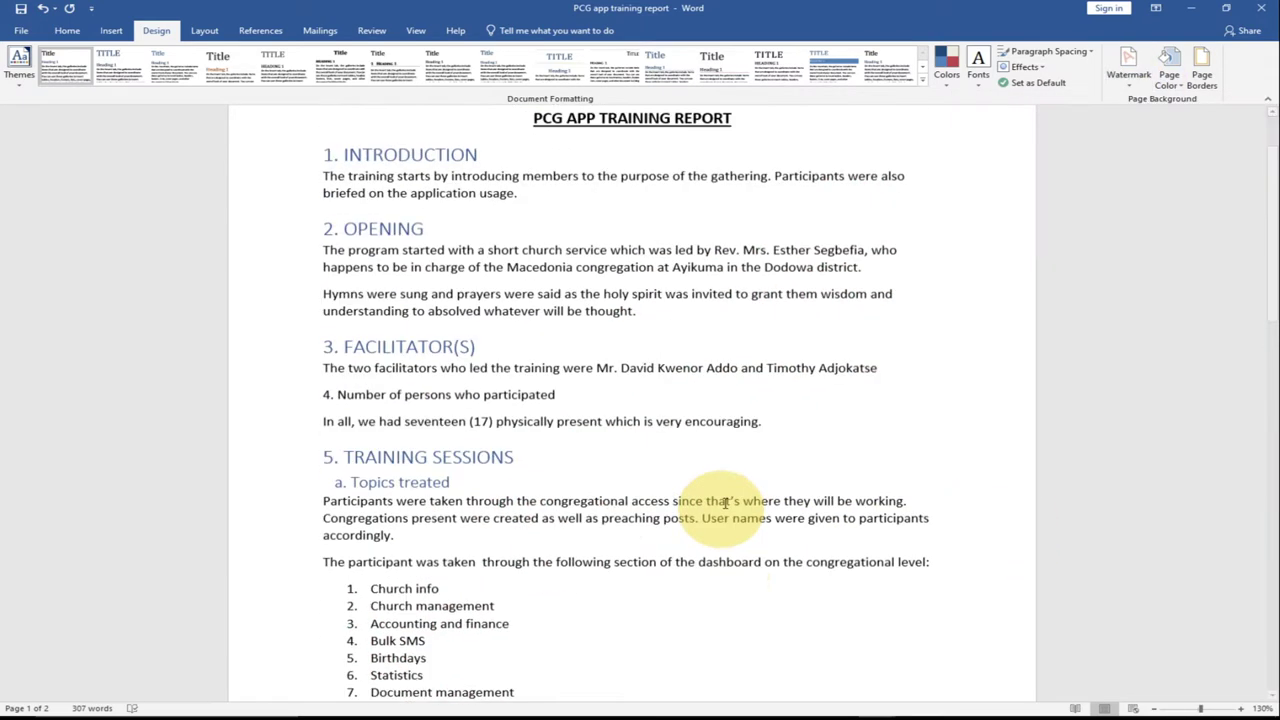
scroll(620, 450, "up", 1)
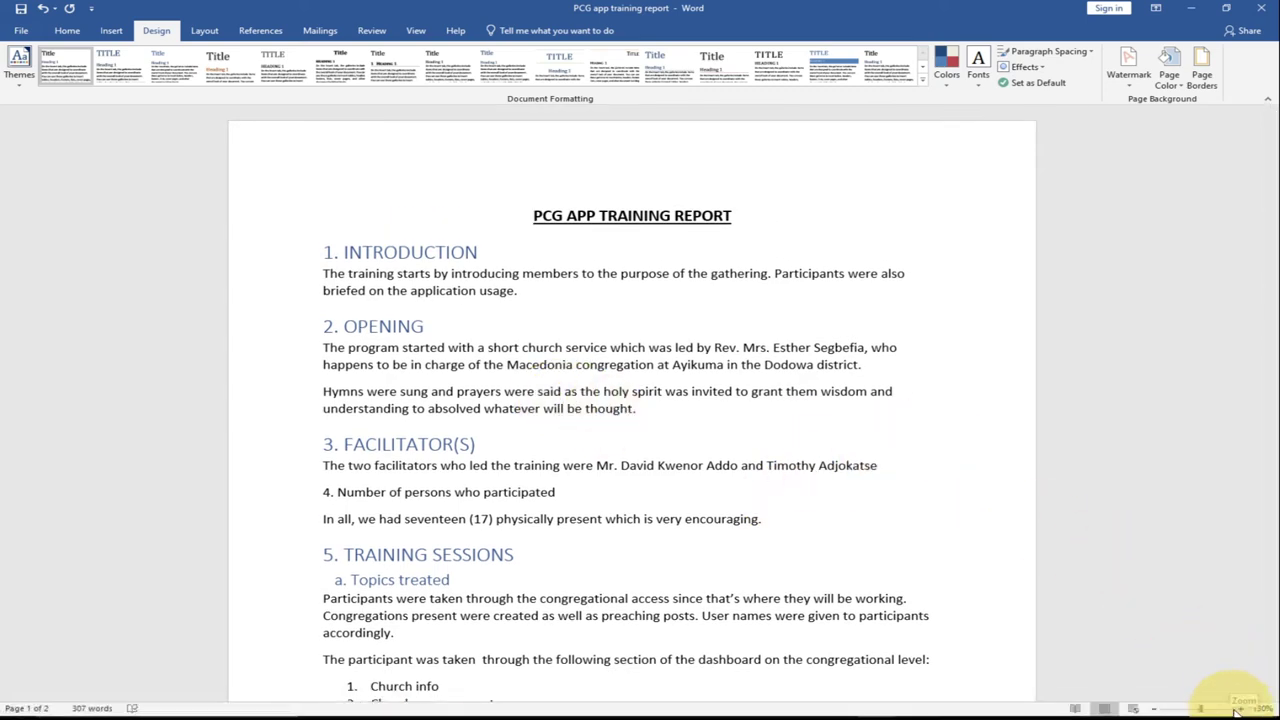
Zoom the page view to 140% and bring up the watermark choices again.
left_click(1240, 708)
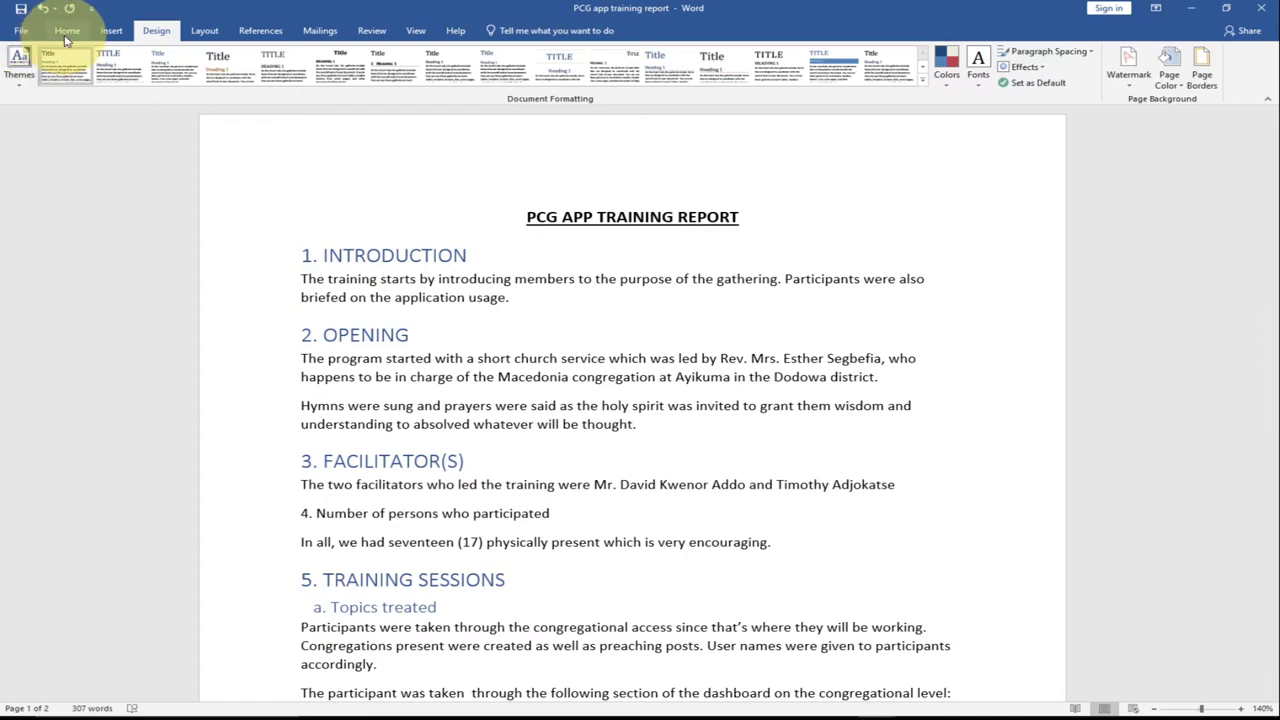
left_click(66, 31)
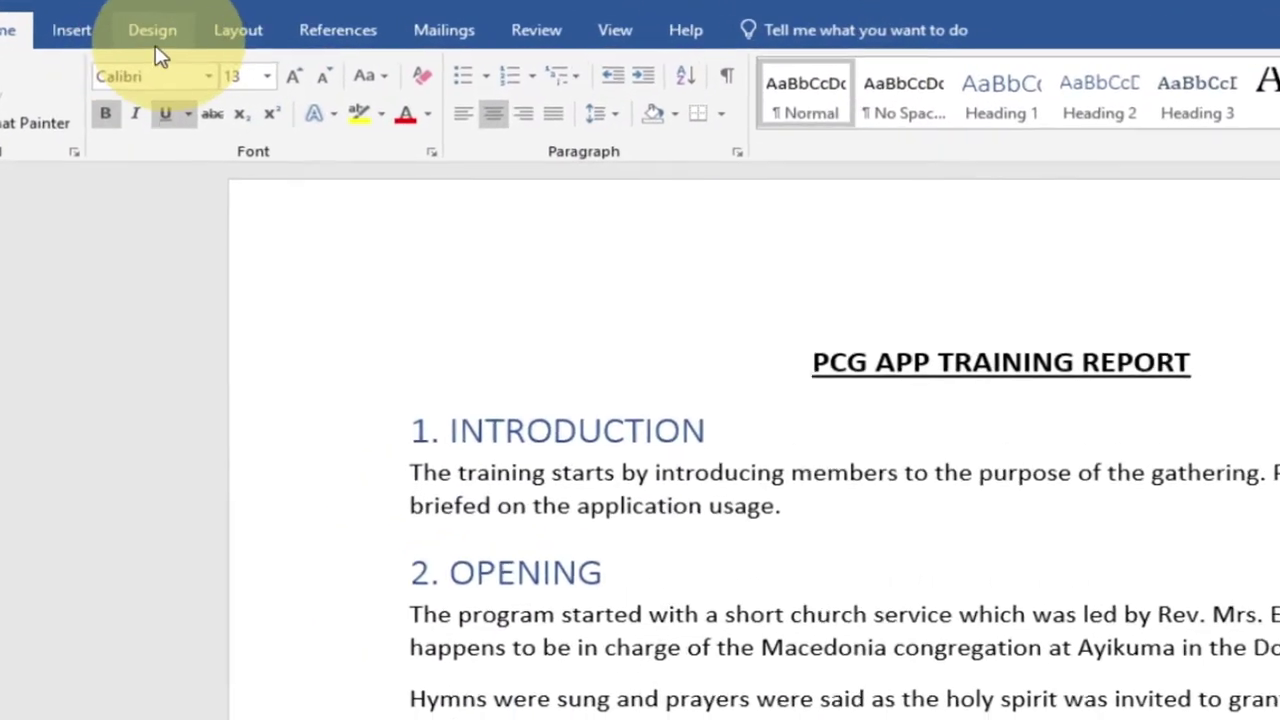
left_click(152, 32)
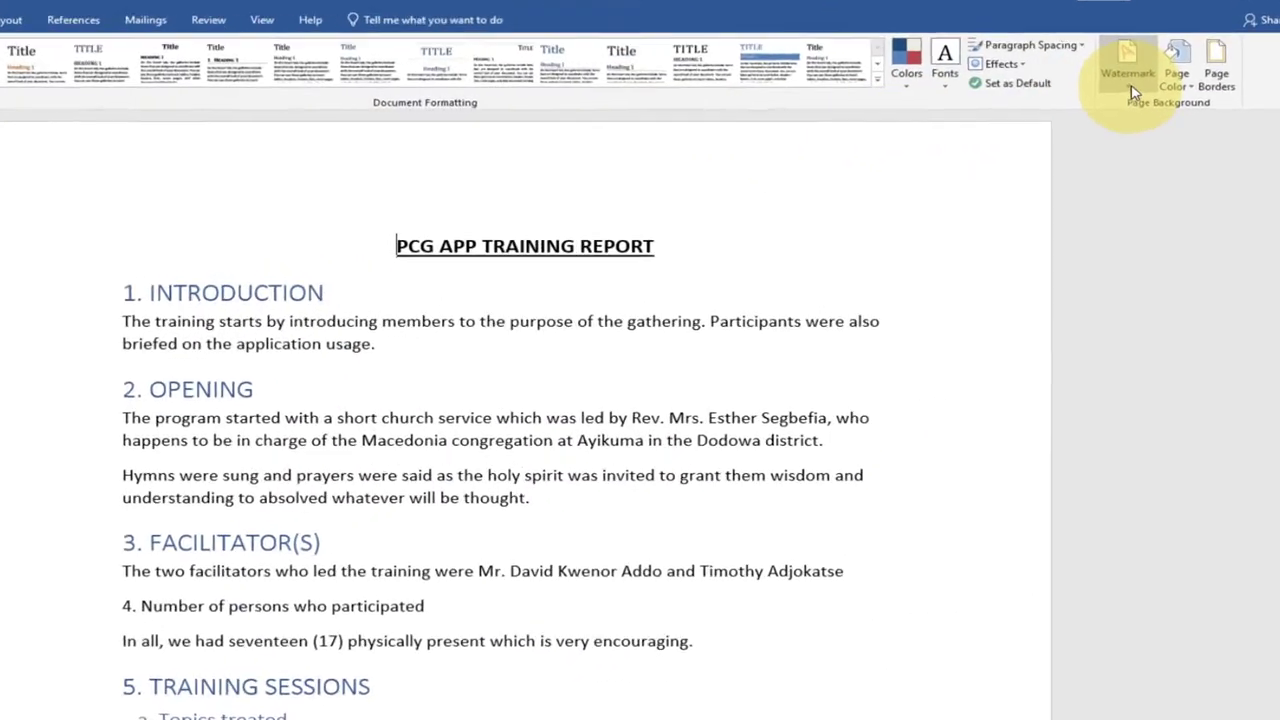
left_click(1130, 80)
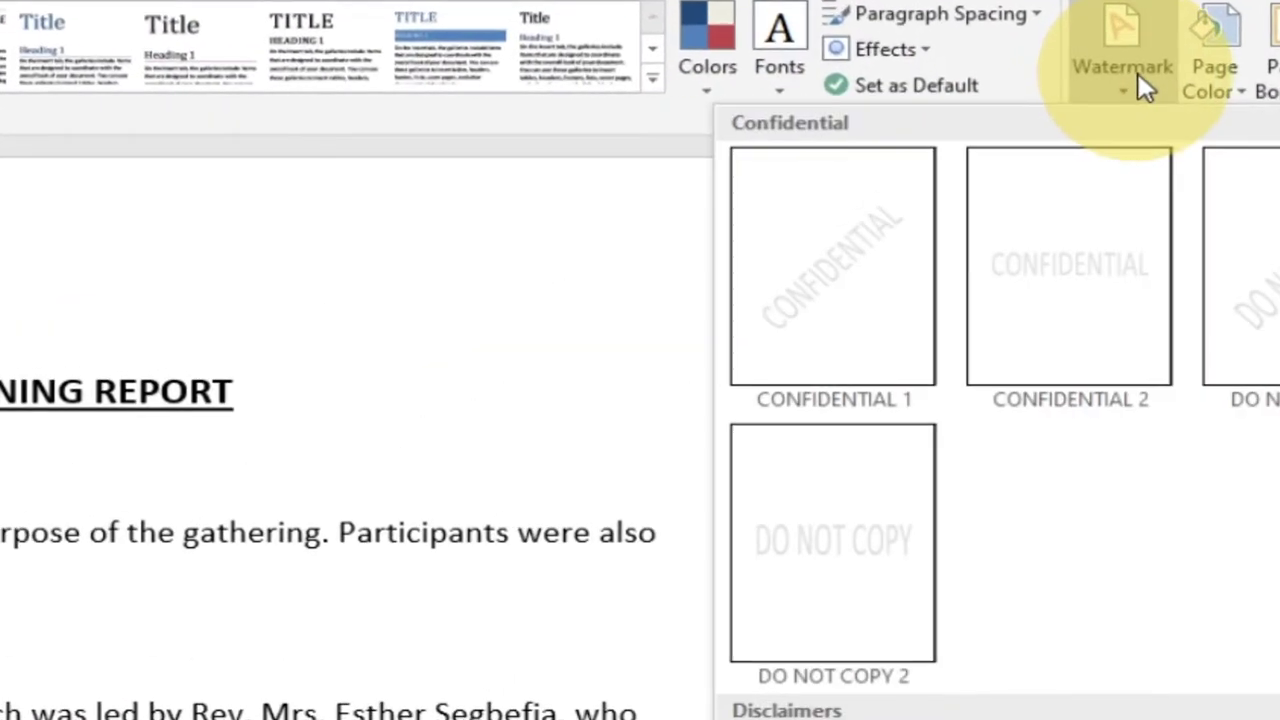
left_click(1100, 75)
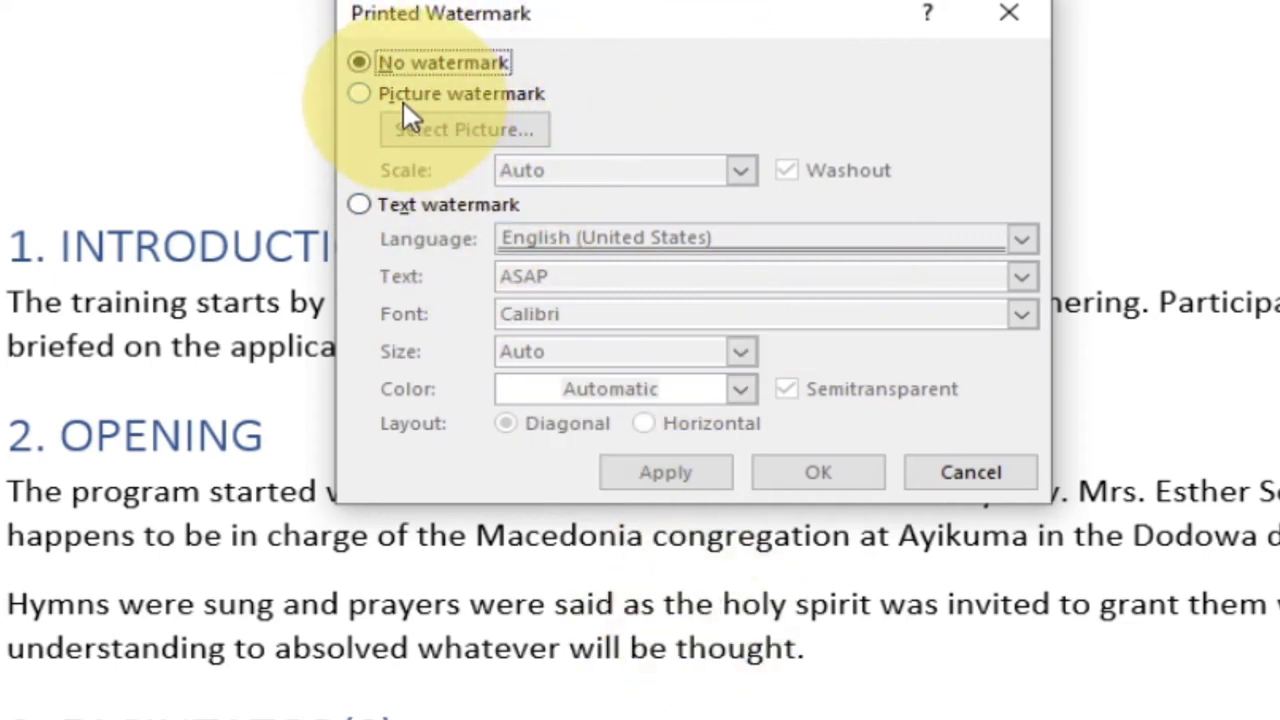
Switch the custom watermark to Picture and choose to pick an image offline from this computer.
left_click(362, 96)
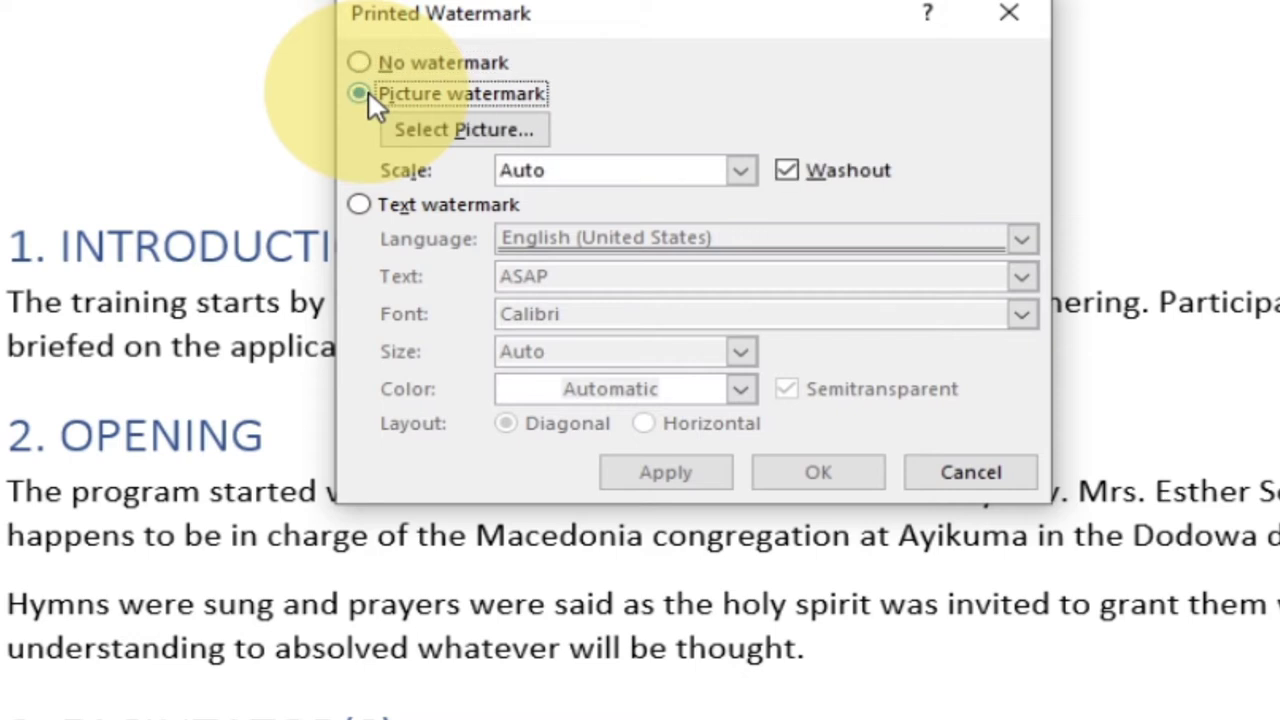
left_click(485, 135)
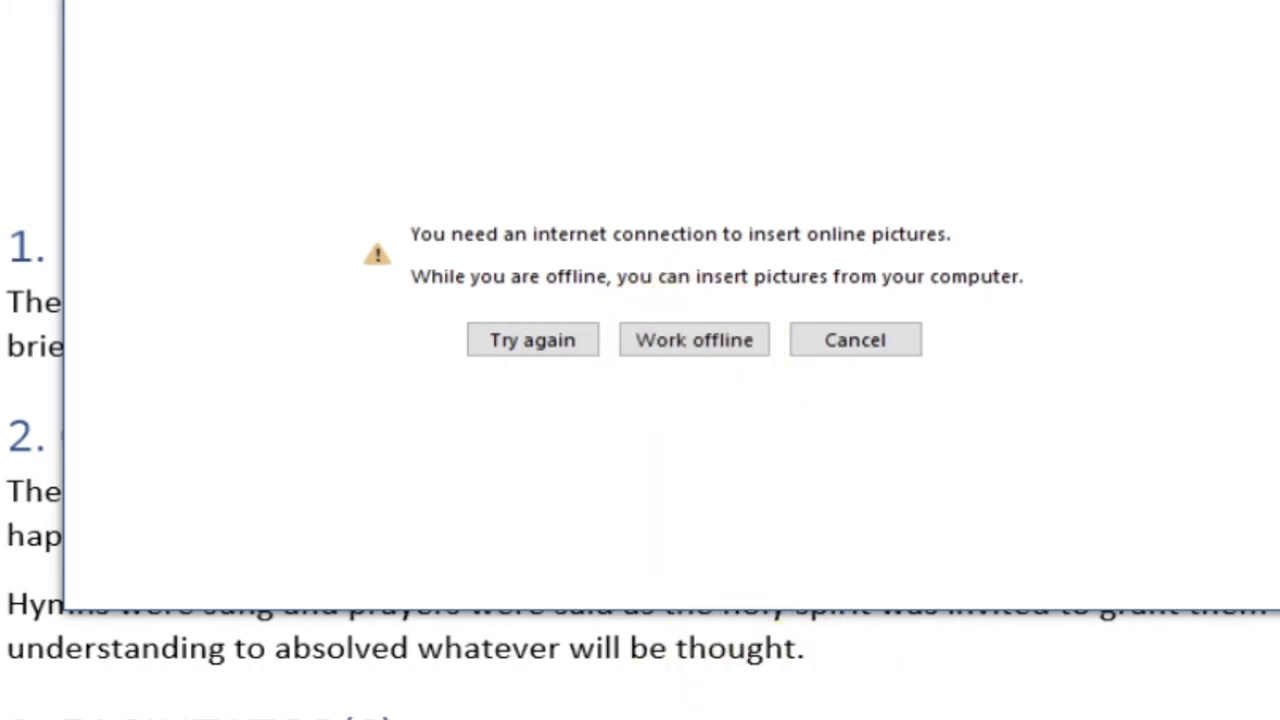
left_click(705, 342)
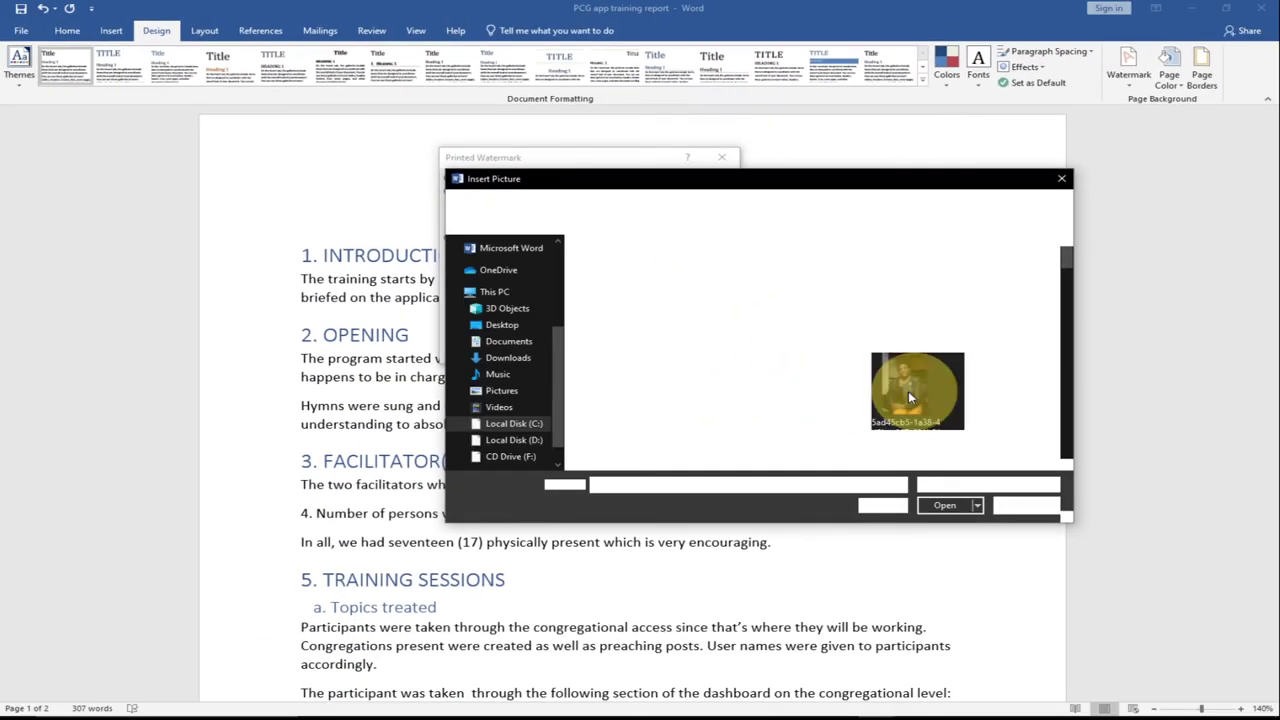
Insert a photo from the Pictures folder as the watermark image, with Washout unchecked.
scroll(900, 391, "down", 1)
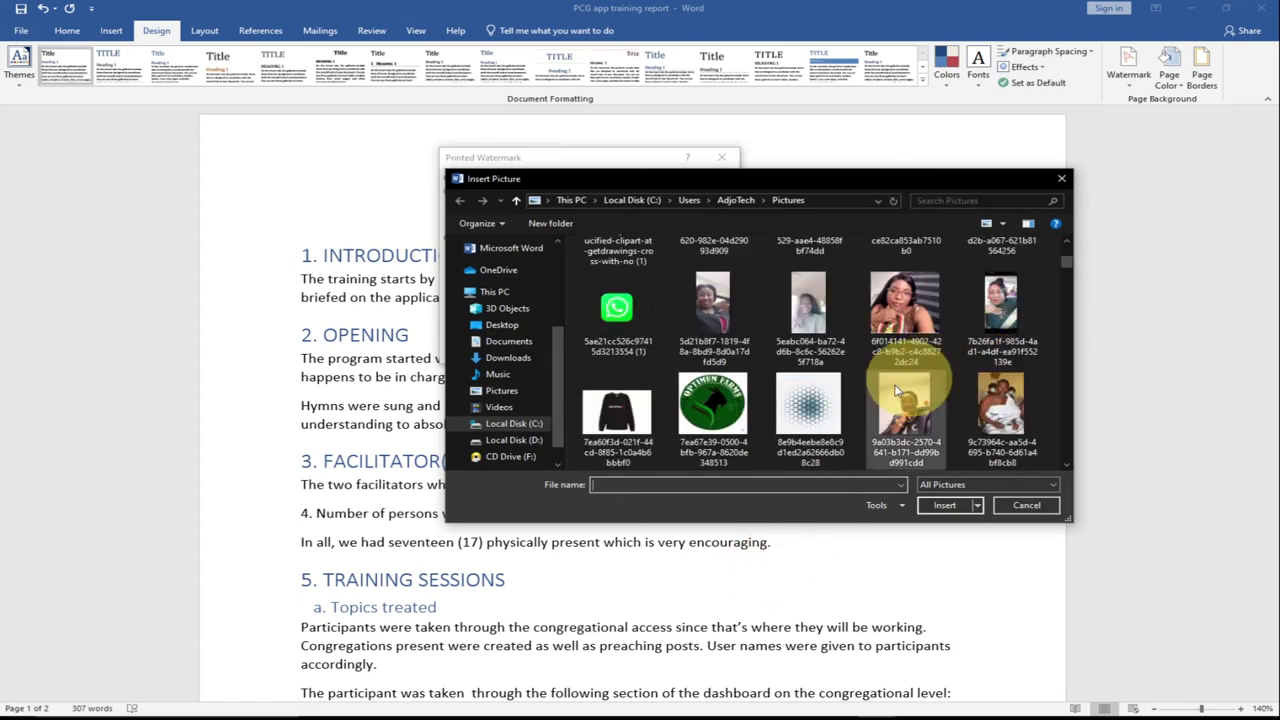
scroll(900, 393, "down", 1)
scroll(940, 399, "down", 1)
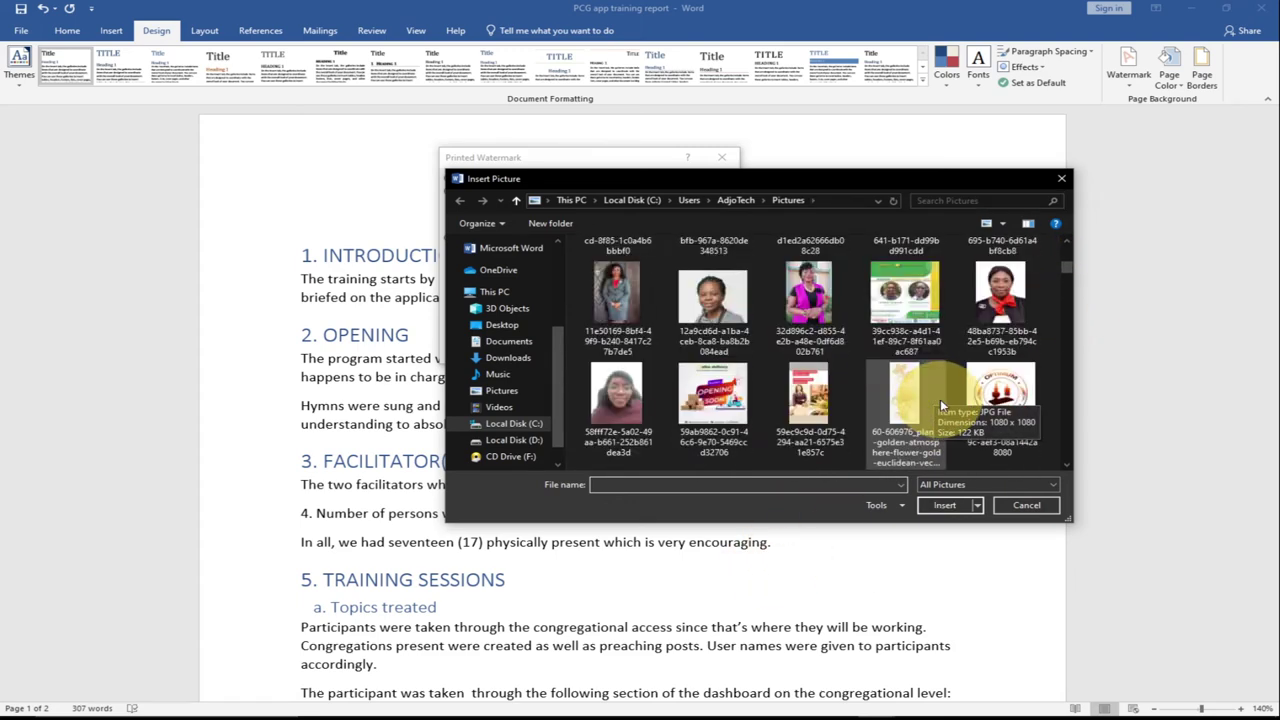
scroll(940, 399, "down", 2)
left_click(810, 401)
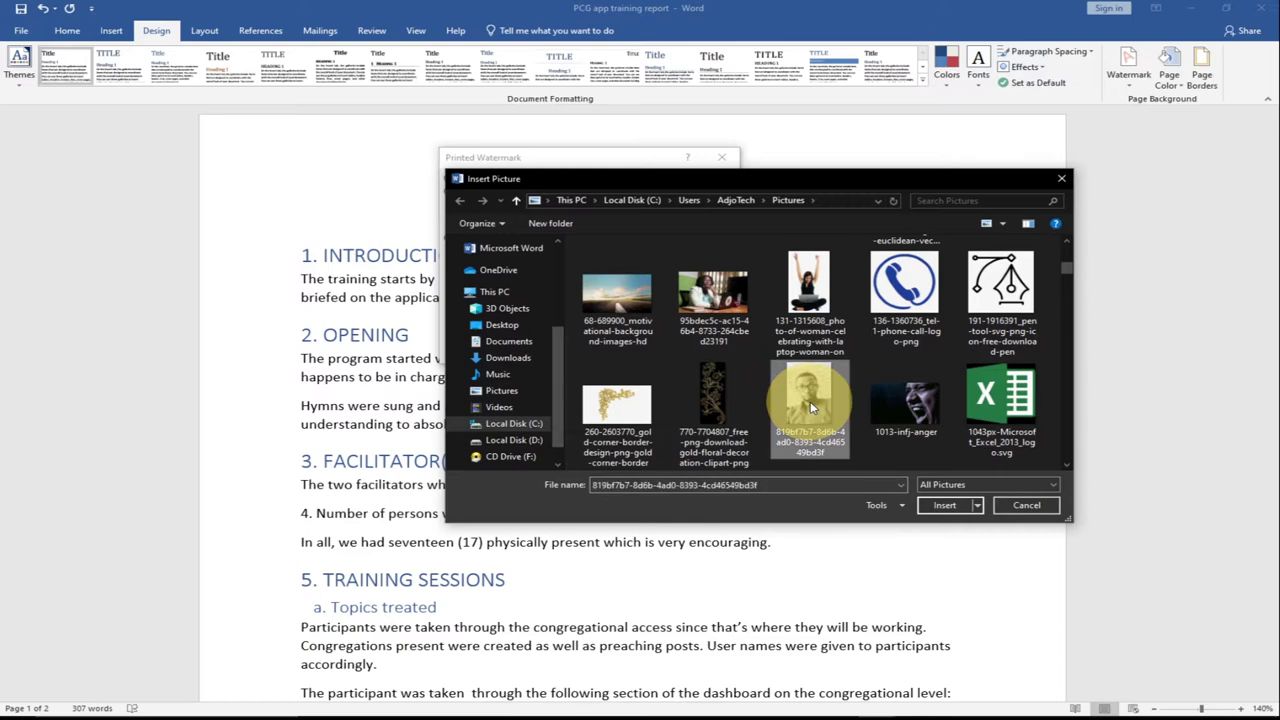
left_click(944, 505)
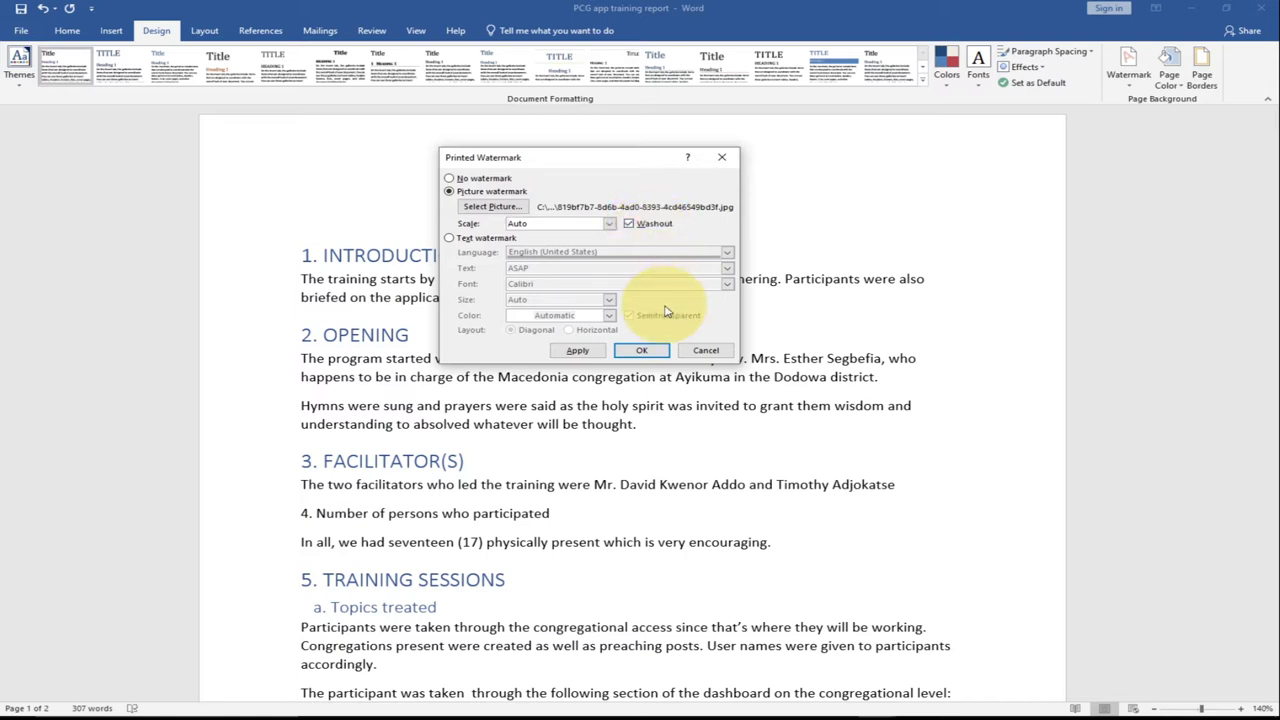
left_click(630, 224)
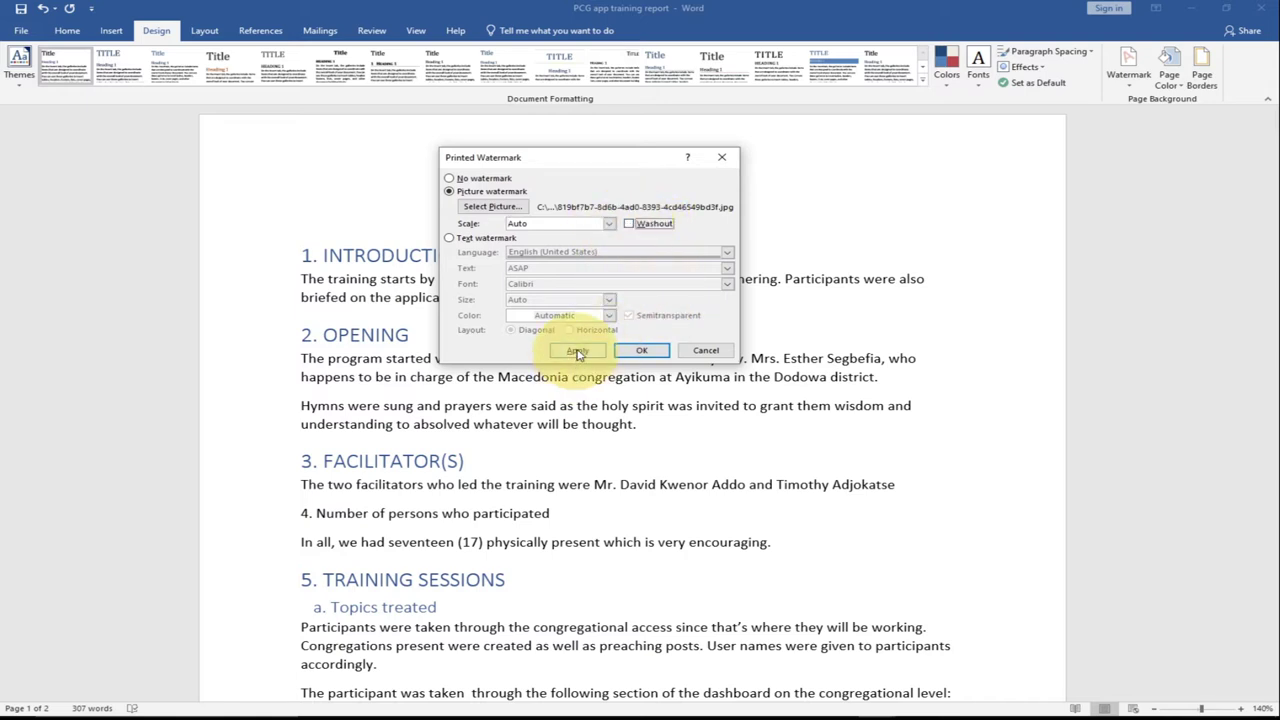
Apply the photo watermark and check it behind the text on both report pages.
left_click(579, 351)
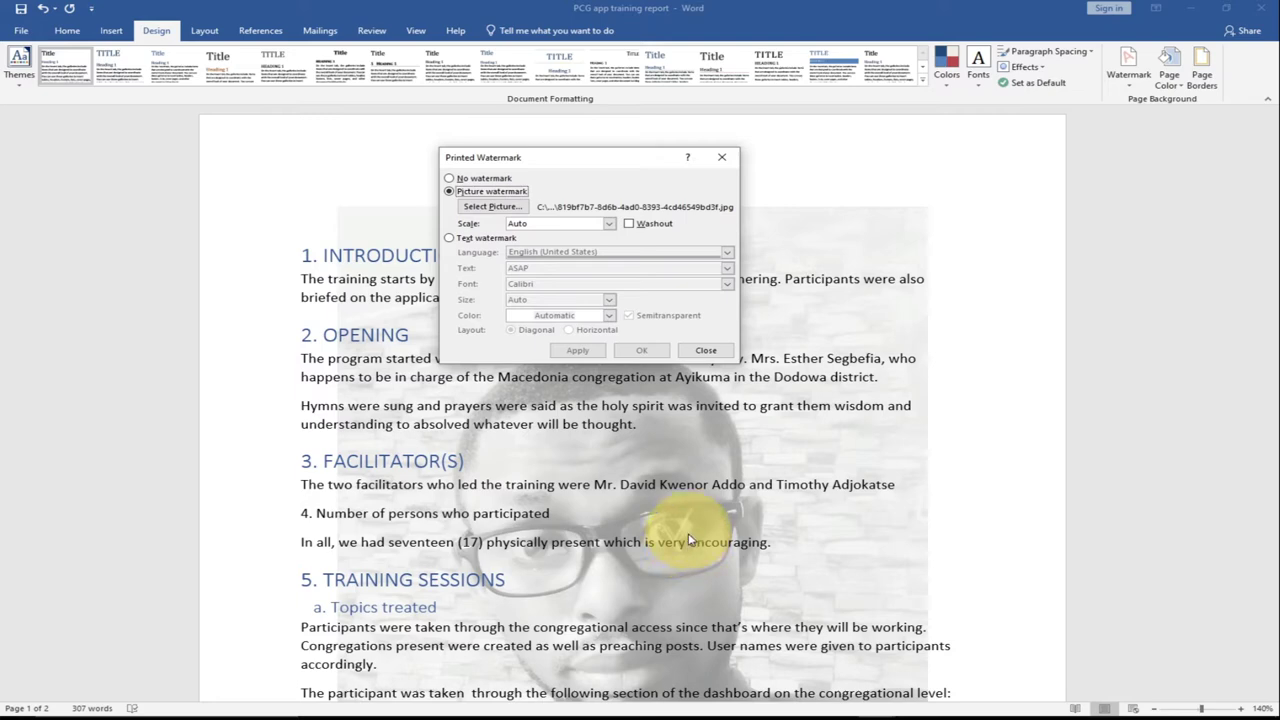
left_click(704, 352)
scroll(737, 486, "down", 1)
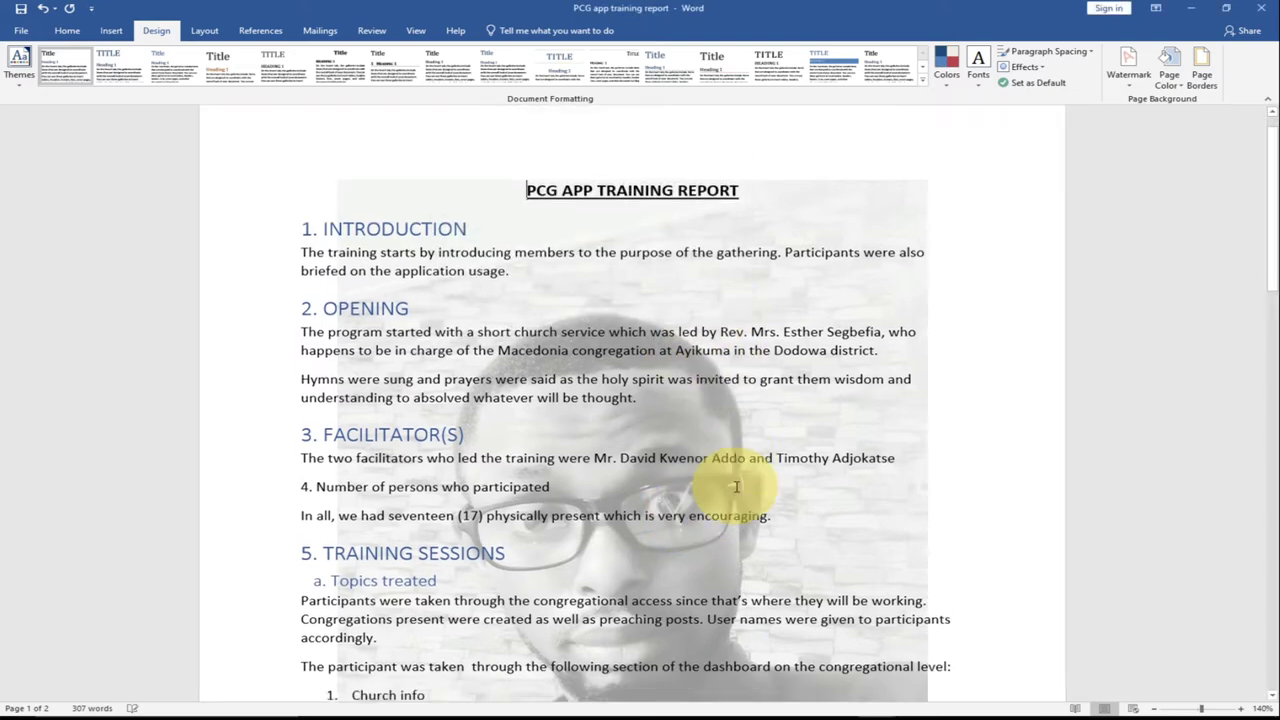
scroll(748, 491, "down", 6)
scroll(757, 491, "down", 3)
scroll(757, 491, "down", 3)
scroll(758, 493, "down", 2)
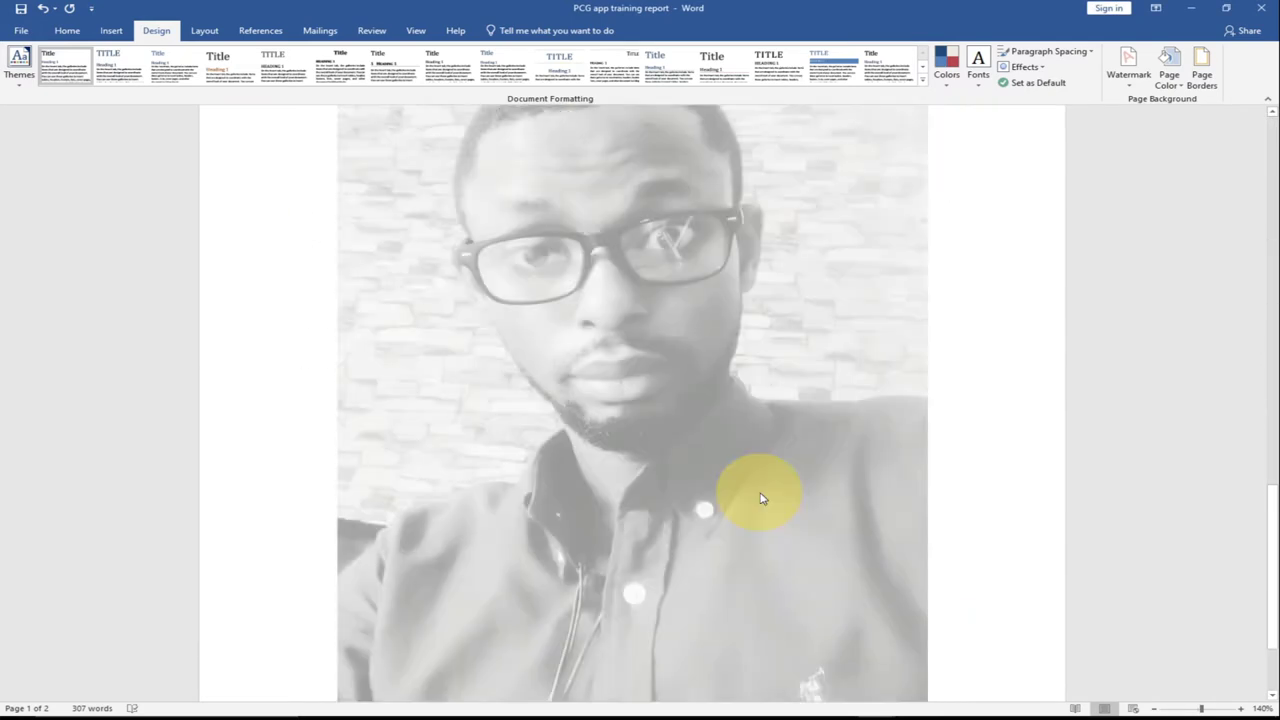
scroll(762, 498, "down", 1)
scroll(762, 498, "up", 2)
scroll(761, 495, "up", 5)
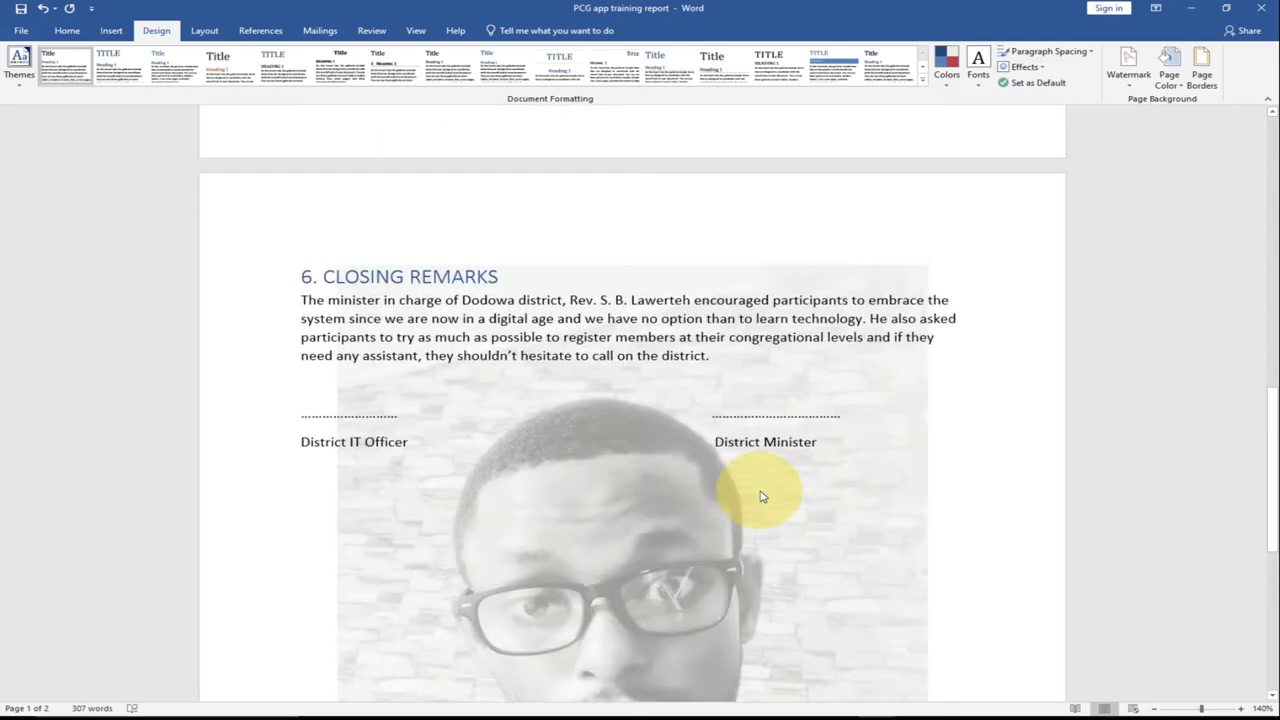
scroll(761, 492, "up", 1)
scroll(760, 488, "up", 3)
scroll(760, 488, "up", 5)
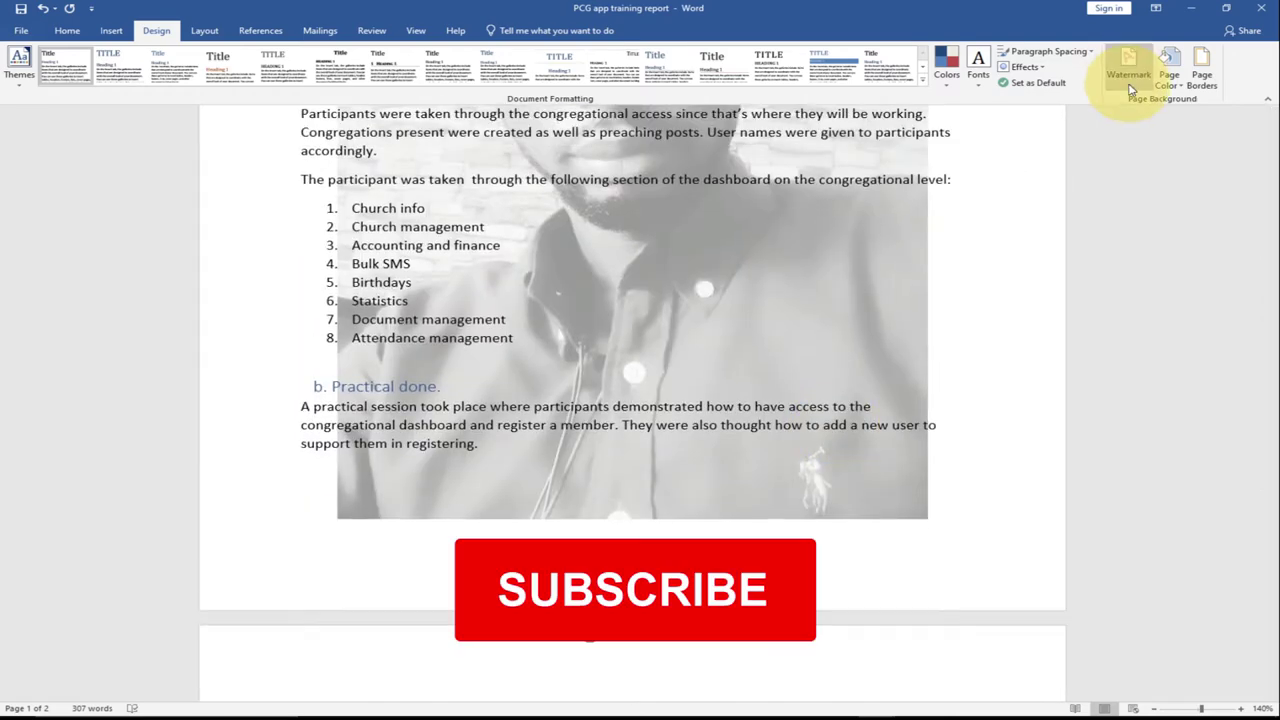
left_click(1128, 72)
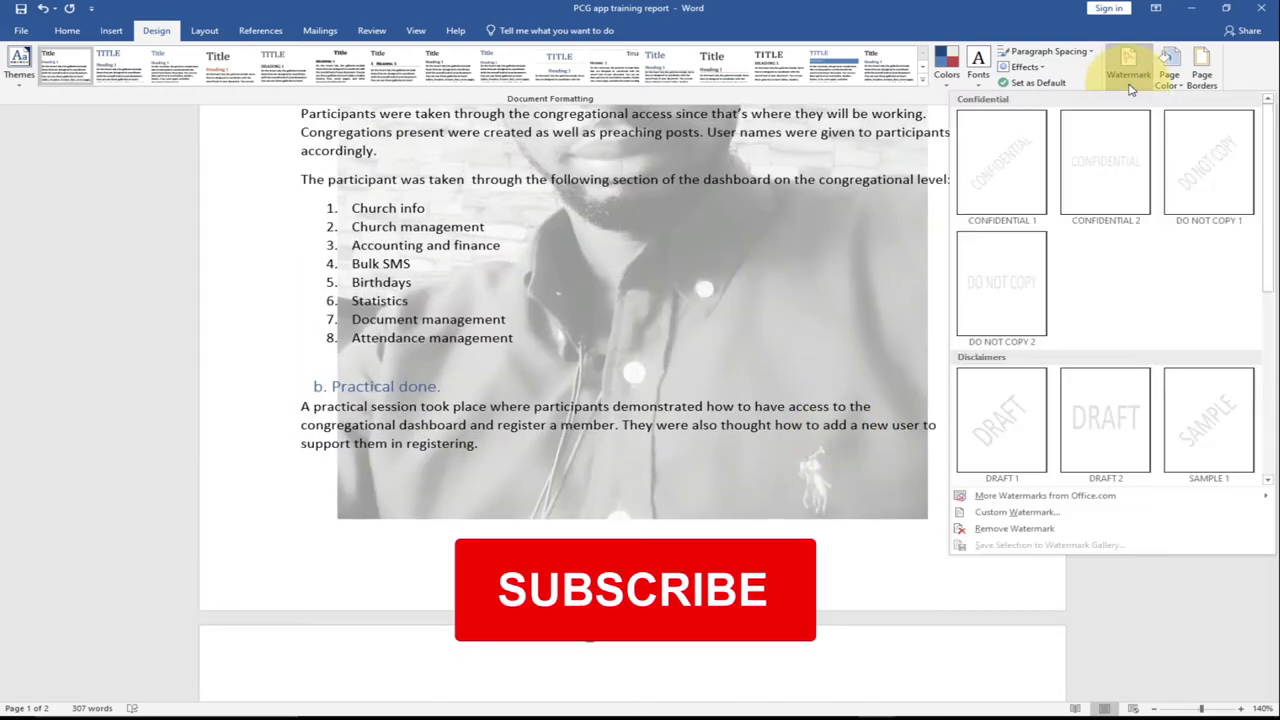
Preview a washed-out version of the photo watermark, then revert it to full colour.
left_click(1032, 514)
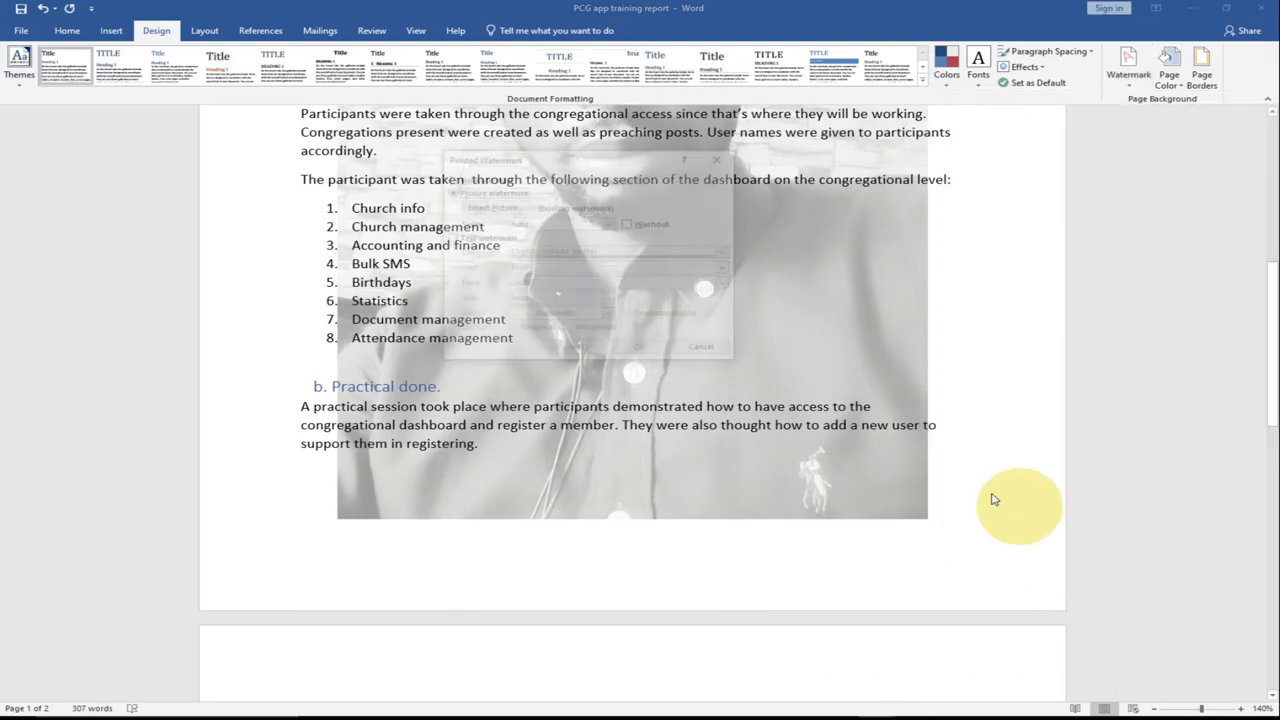
left_click(629, 223)
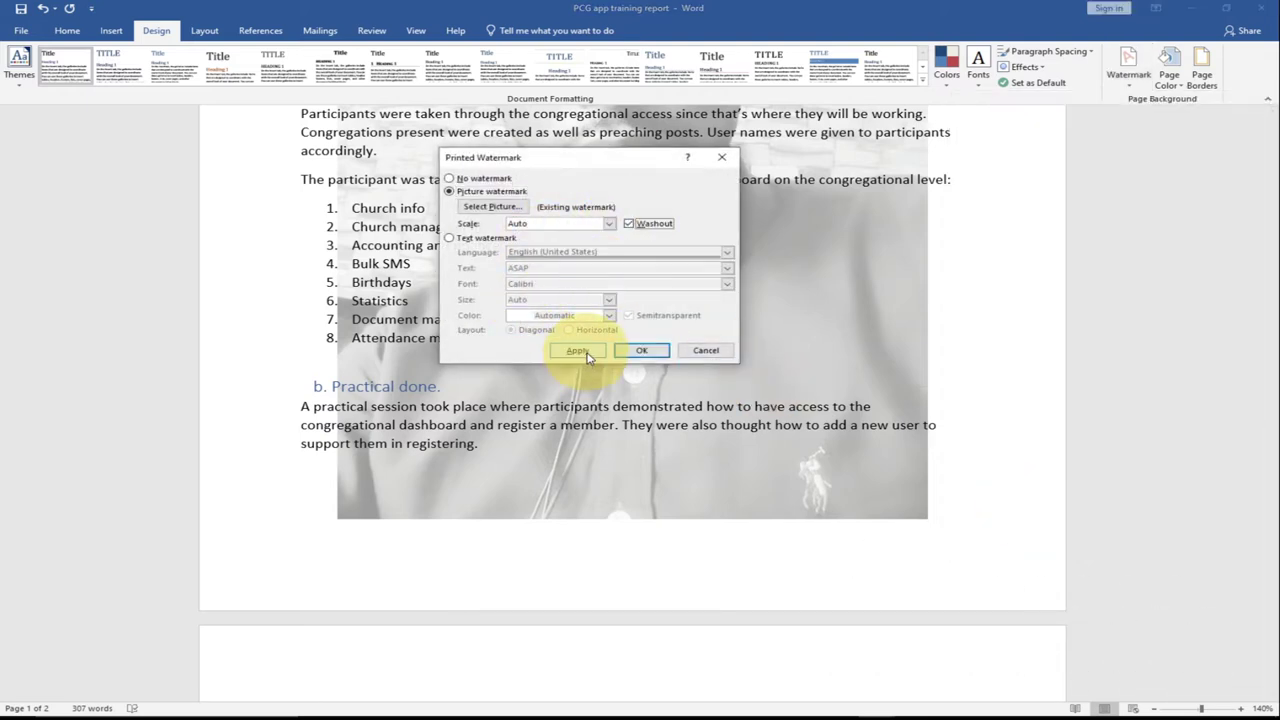
left_click(578, 350)
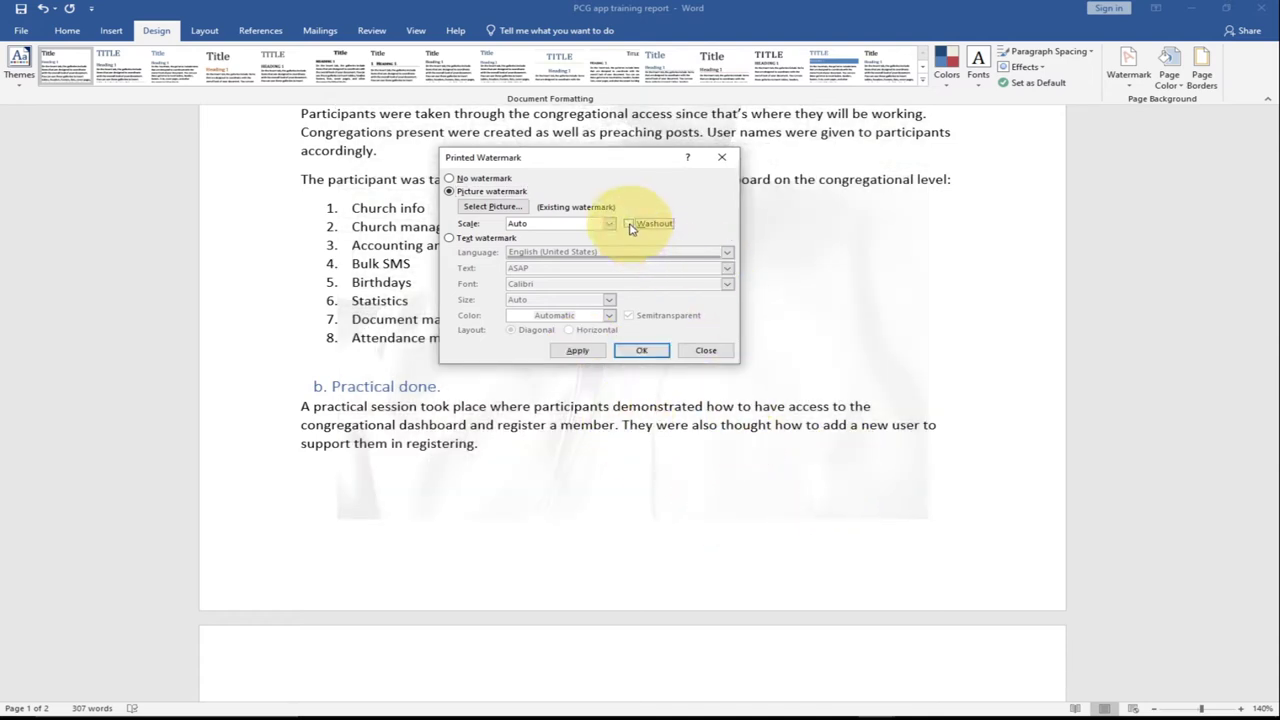
left_click(578, 350)
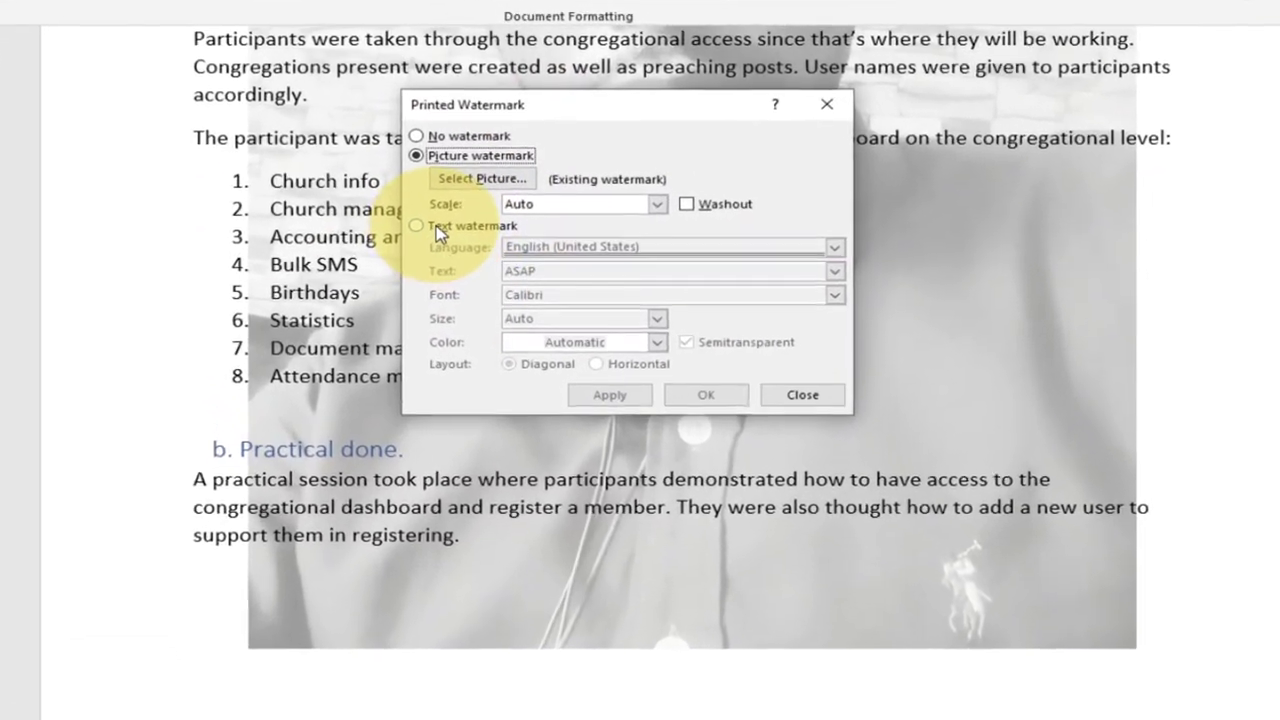
left_click(435, 230)
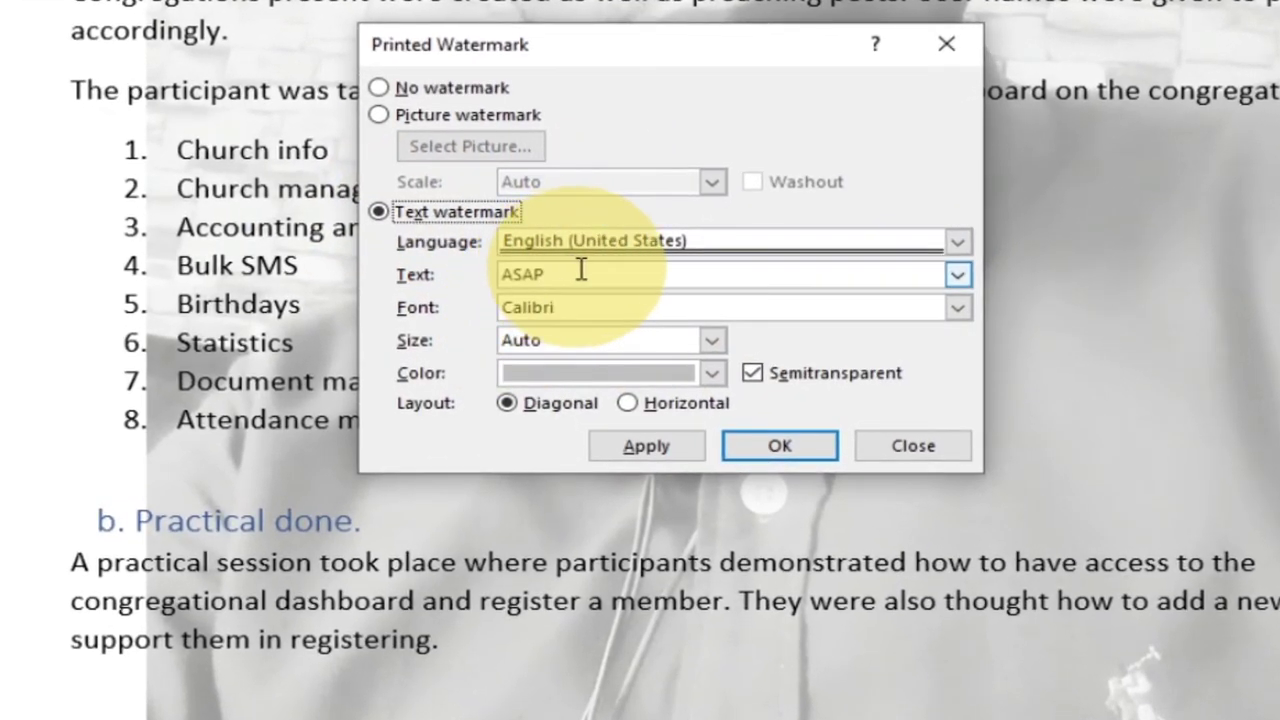
Replace the ASAP placeholder with a dark red, non-semitransparent diagonal 'Do Not Share This' watermark.
left_click(530, 272)
type("Do Not Share This")
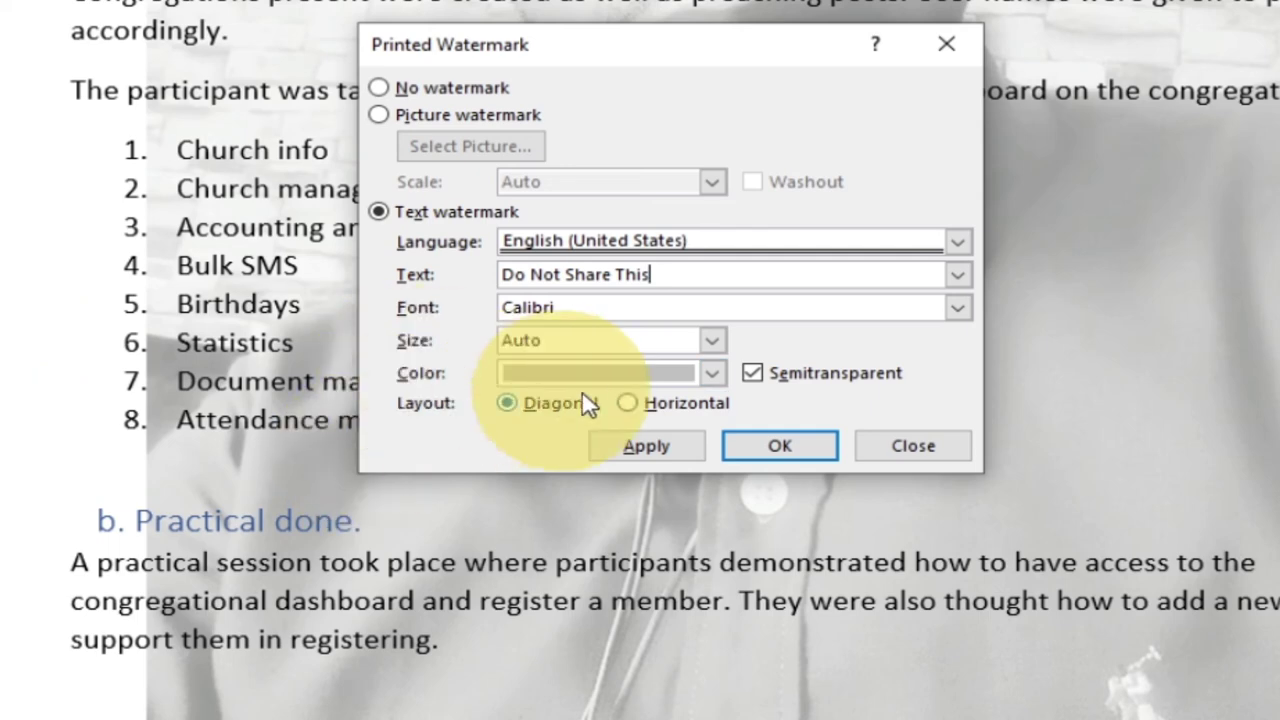
left_click(712, 372)
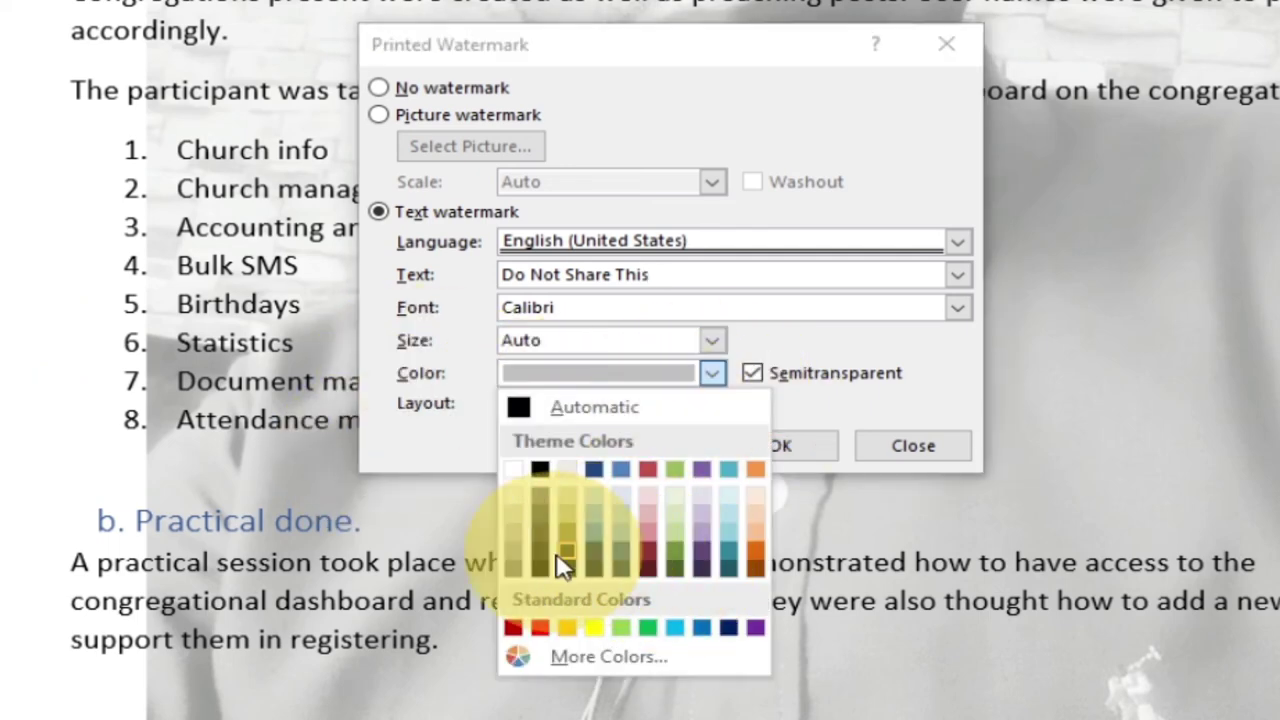
left_click(646, 548)
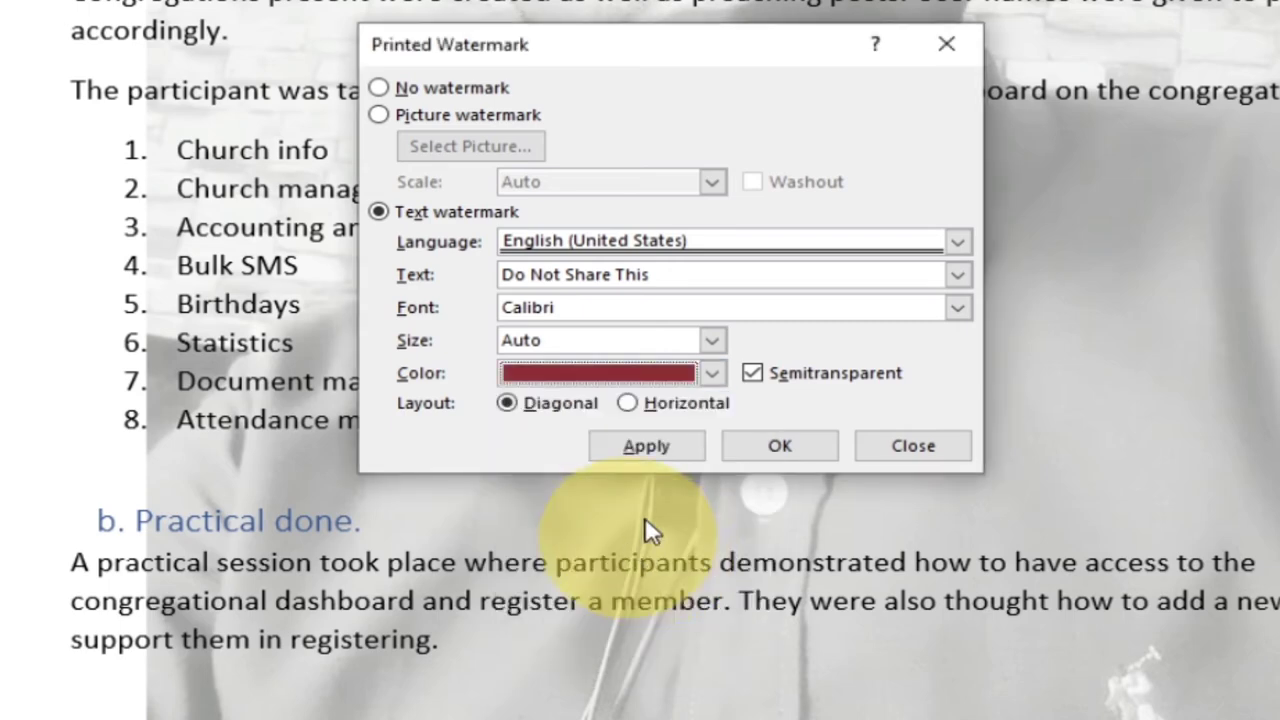
left_click(755, 378)
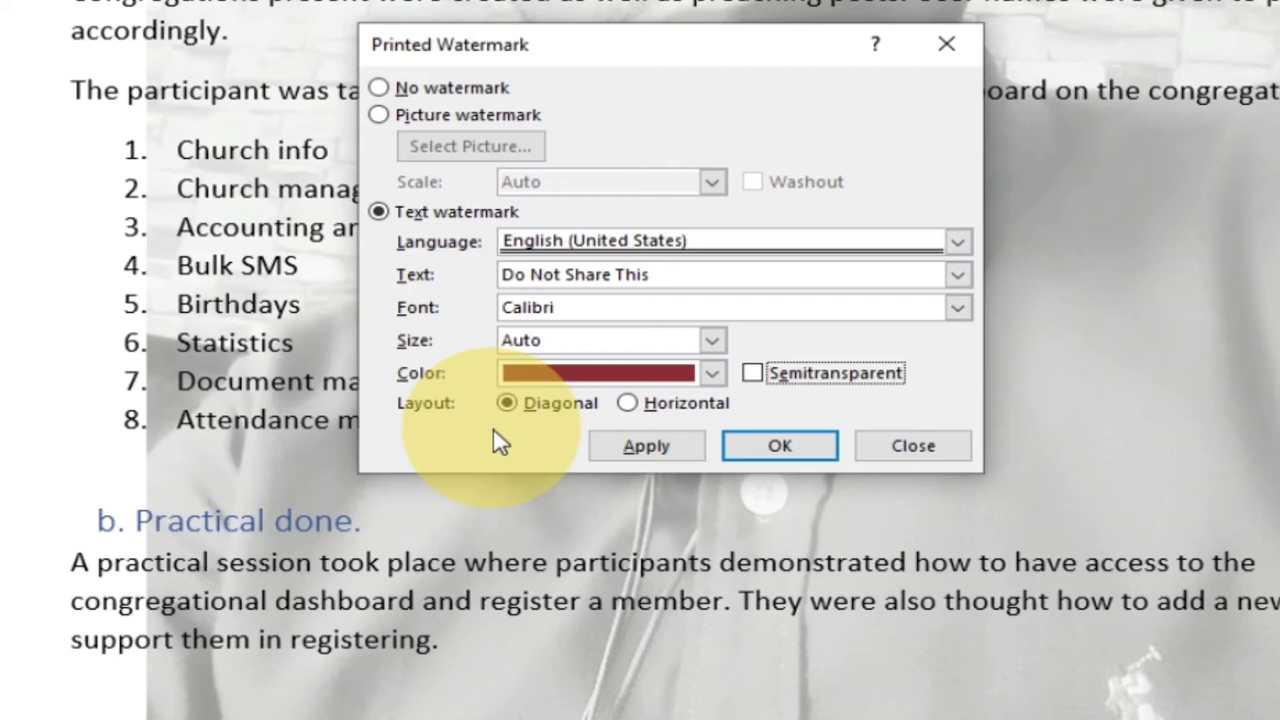
left_click(650, 446)
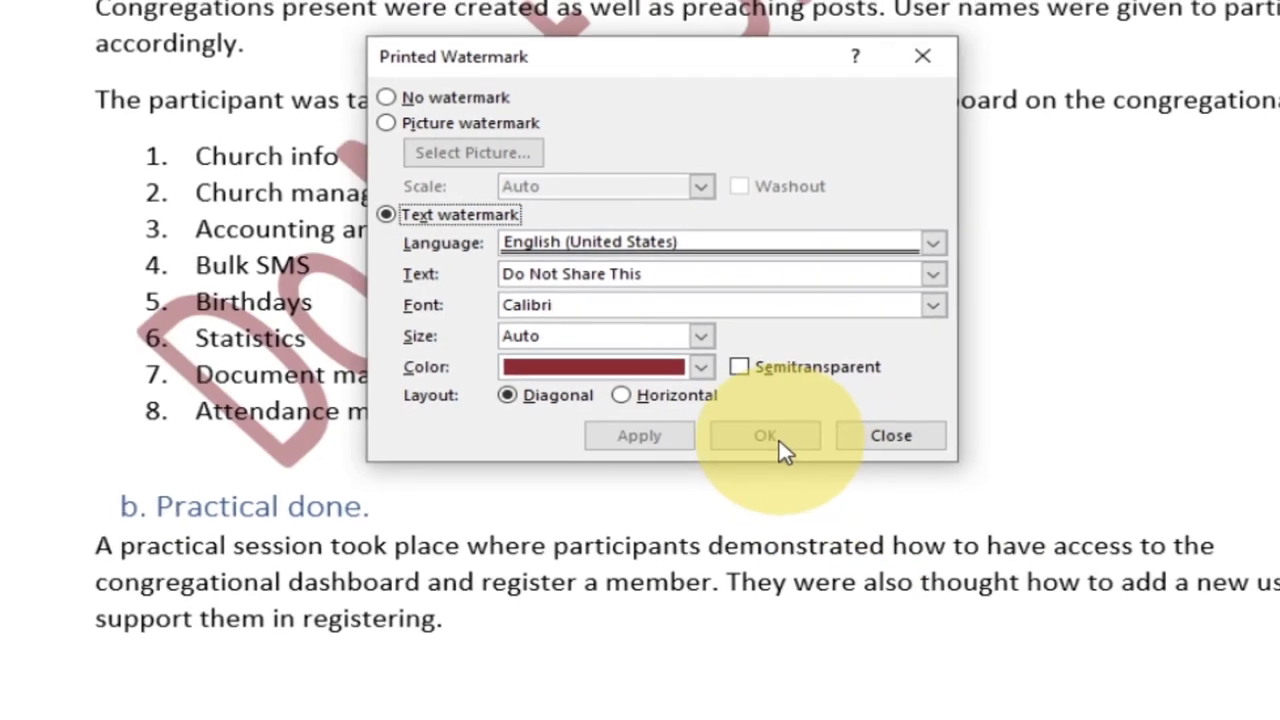
left_click(817, 403)
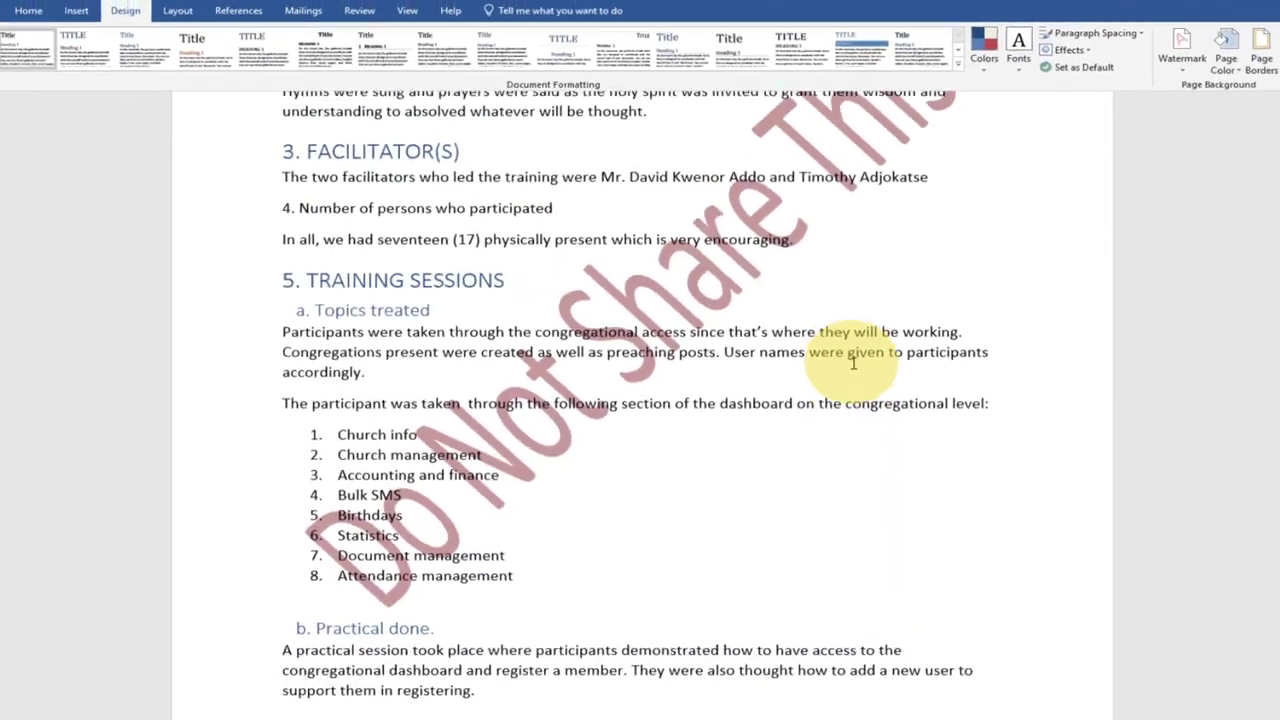
scroll(827, 355, "up", 5)
scroll(827, 355, "up", 1)
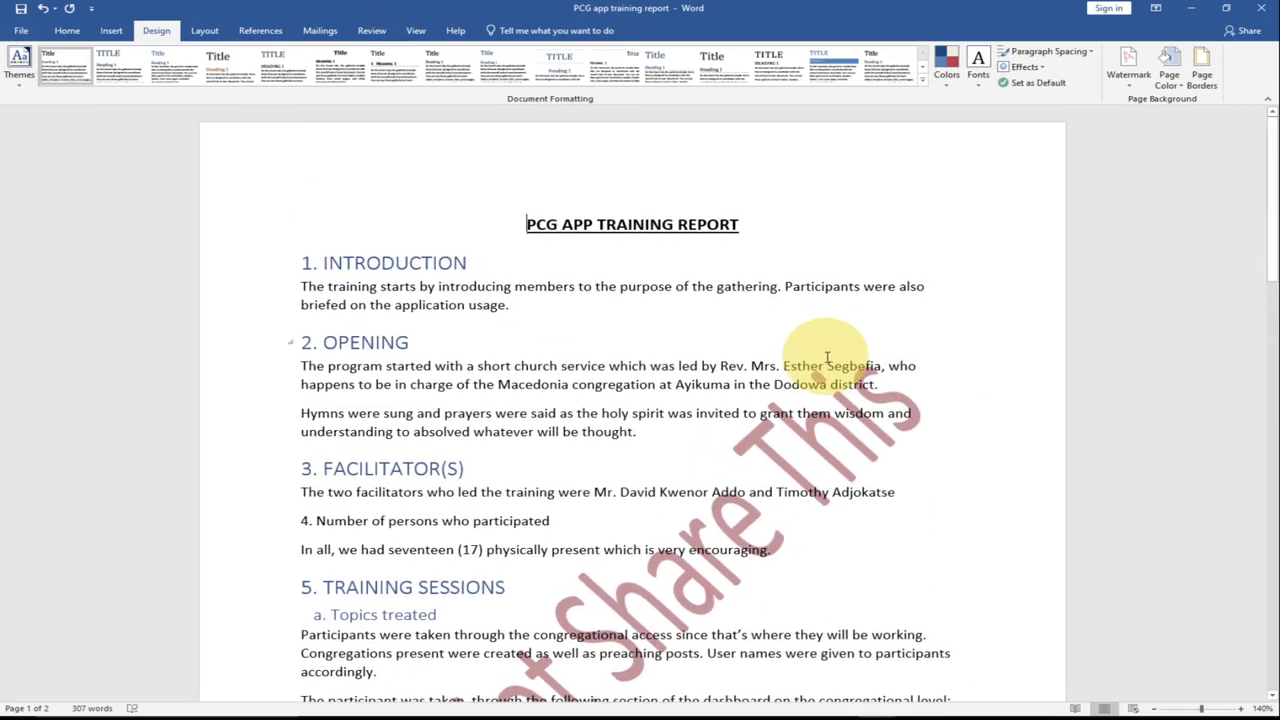
Insert a blank page at the end of page 2.
scroll(827, 352, "down", 3)
scroll(828, 350, "down", 4)
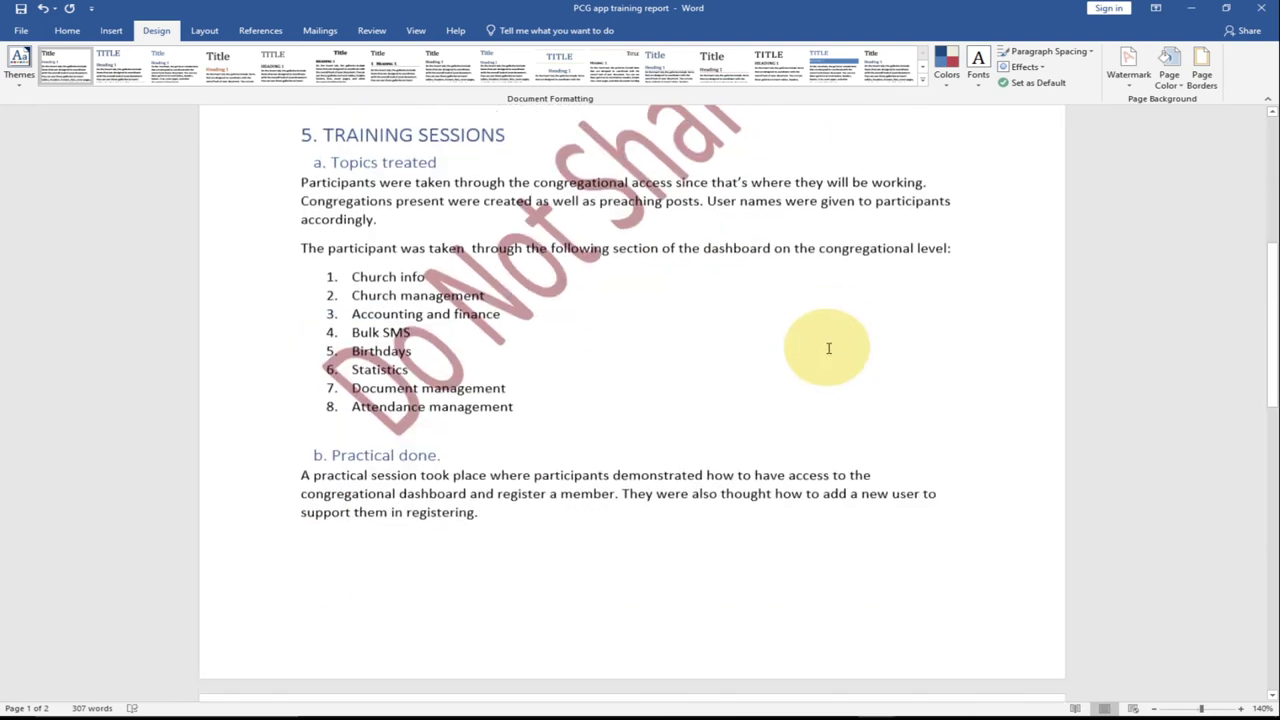
scroll(828, 350, "down", 6)
scroll(828, 349, "down", 5)
scroll(828, 348, "down", 3)
scroll(828, 348, "down", 4)
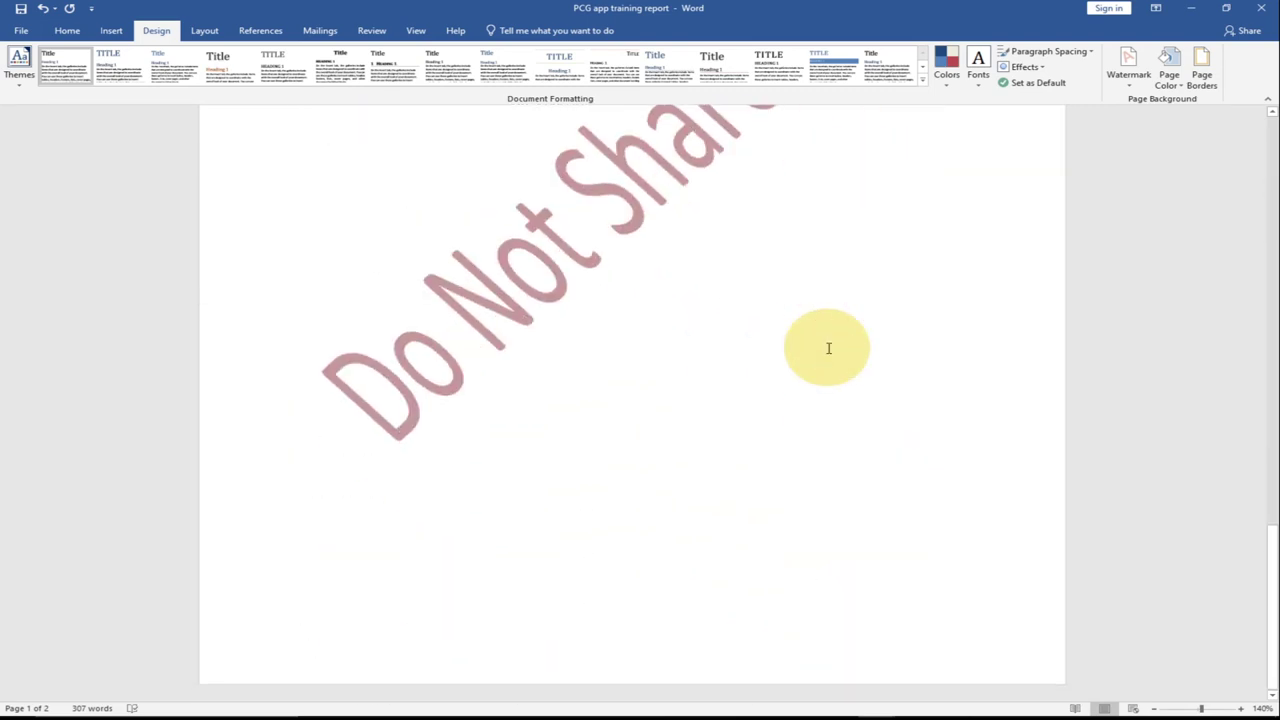
scroll(828, 348, "up", 7)
scroll(828, 348, "up", 5)
scroll(828, 349, "down", 5)
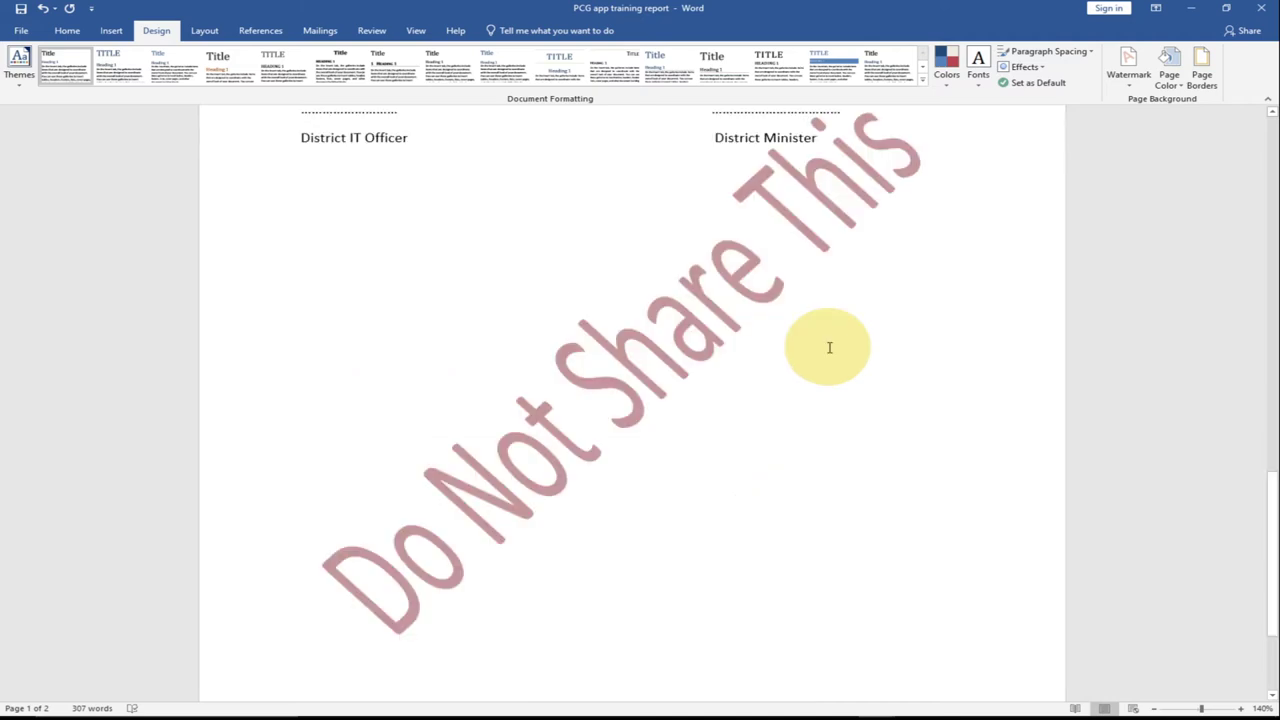
scroll(829, 349, "down", 2)
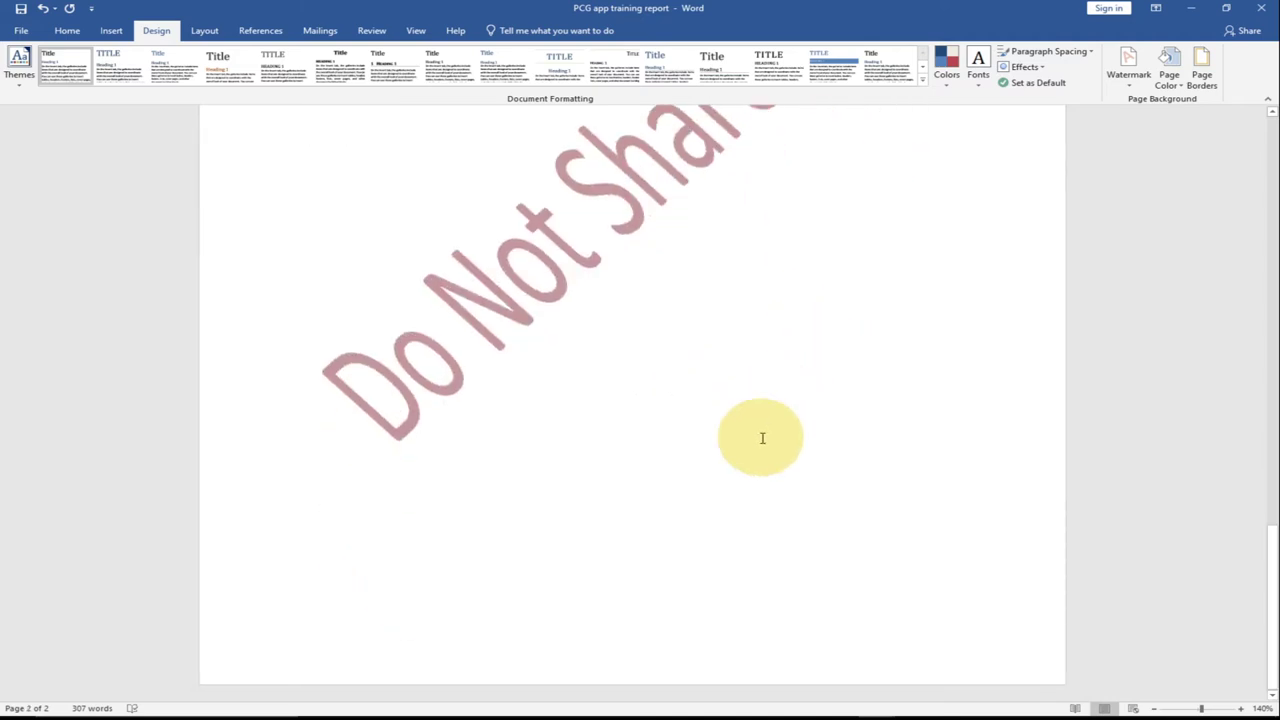
scroll(760, 434, "up", 3)
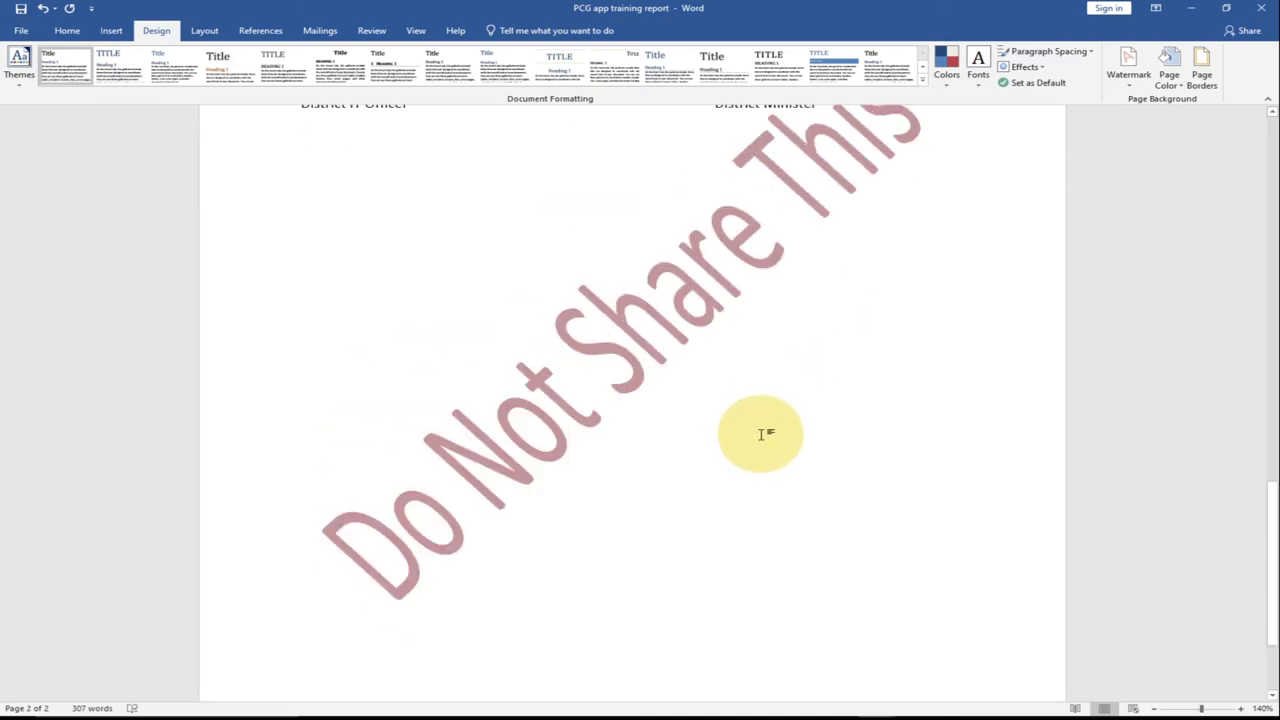
left_click(111, 32)
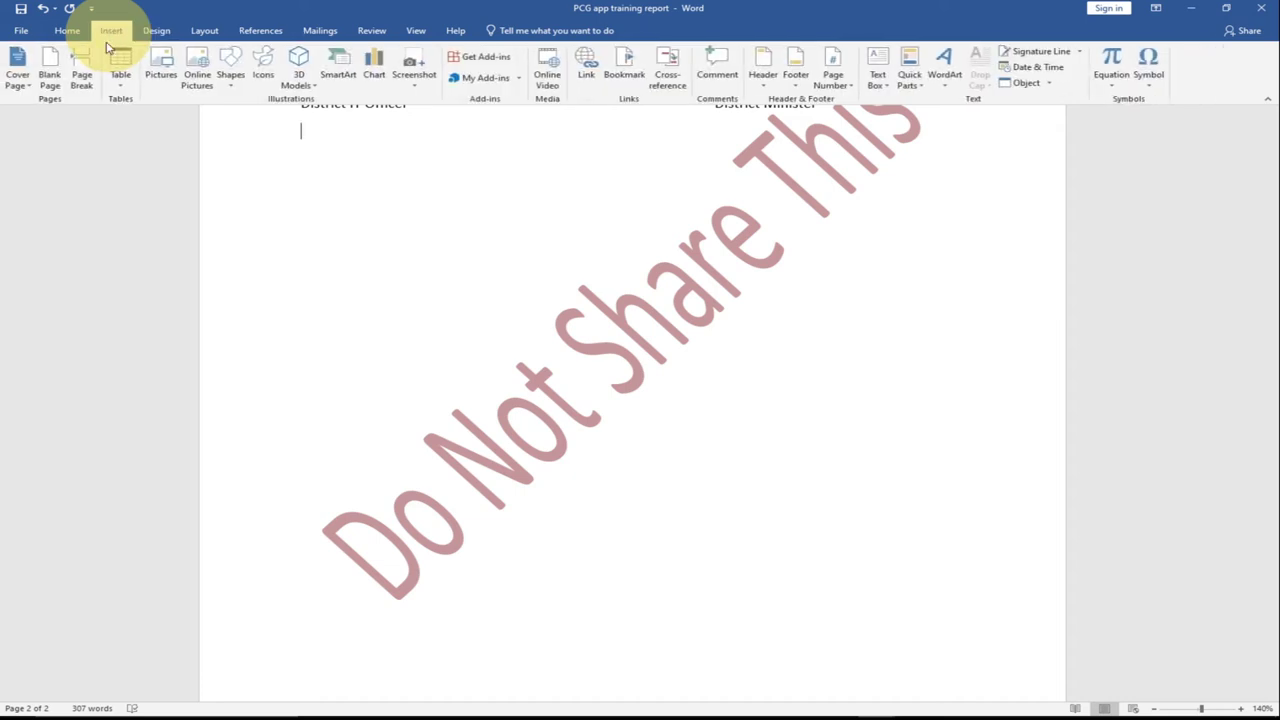
left_click(55, 80)
Scroll through all three pages to confirm the new page carries the watermark.
scroll(672, 350, "down", 3)
scroll(684, 357, "down", 3)
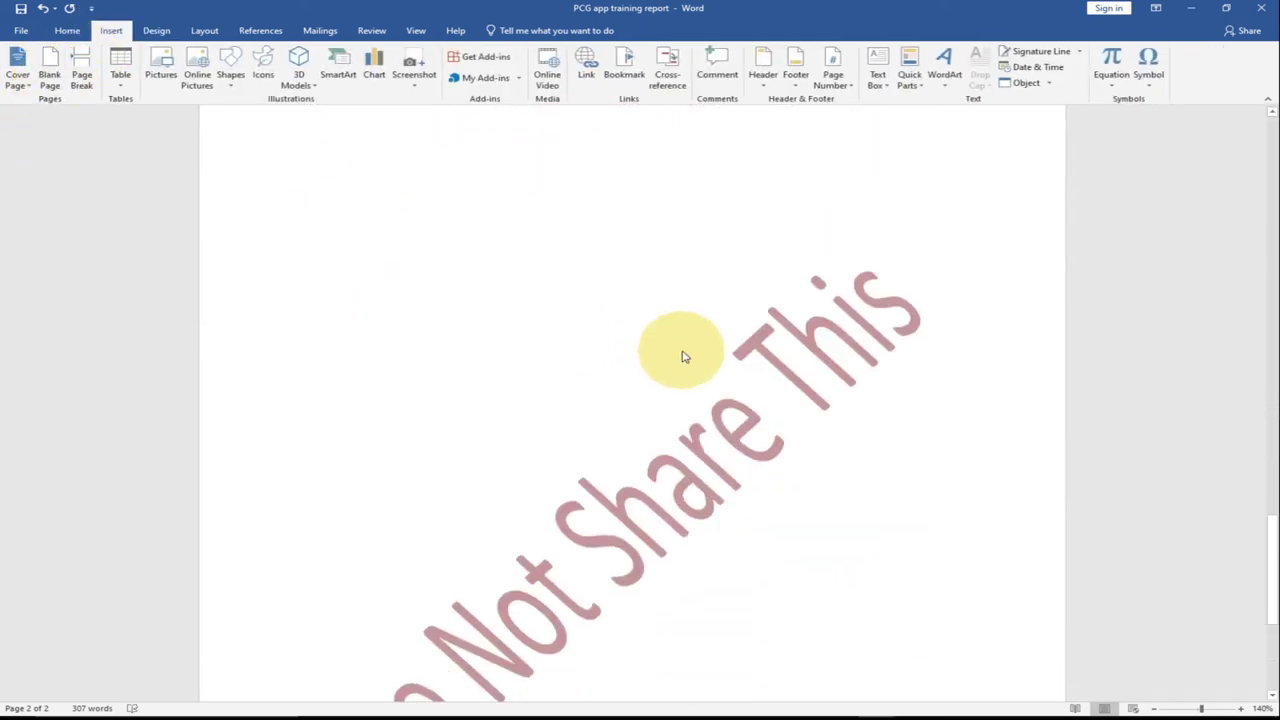
scroll(684, 357, "down", 3)
scroll(694, 349, "up", 3)
scroll(700, 345, "up", 3)
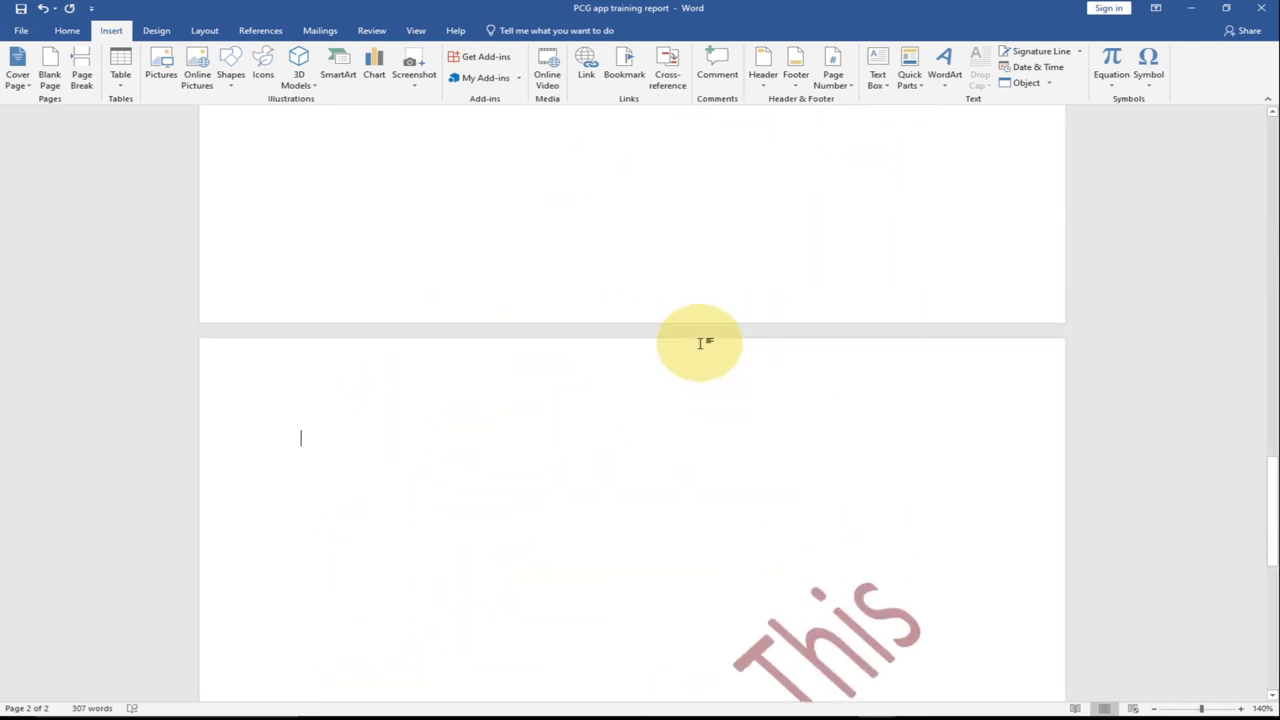
scroll(703, 342, "up", 5)
scroll(703, 340, "up", 5)
scroll(704, 335, "up", 5)
scroll(705, 327, "up", 5)
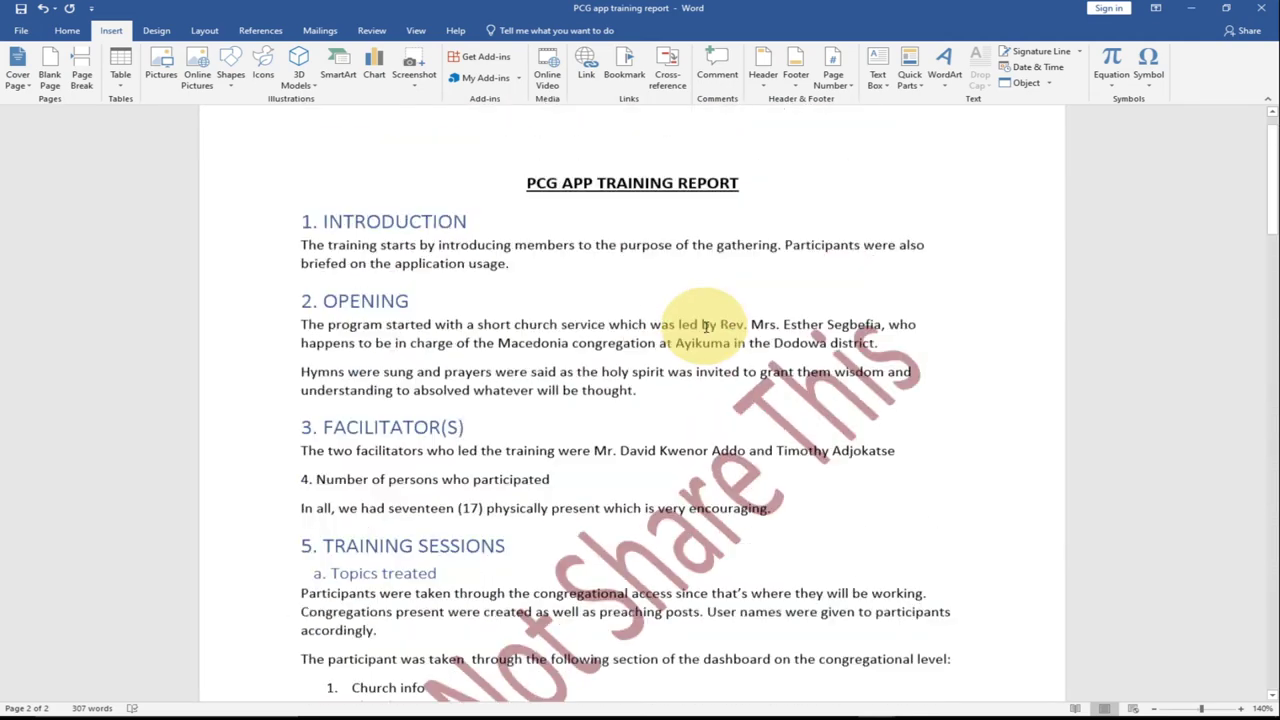
scroll(705, 325, "up", 1)
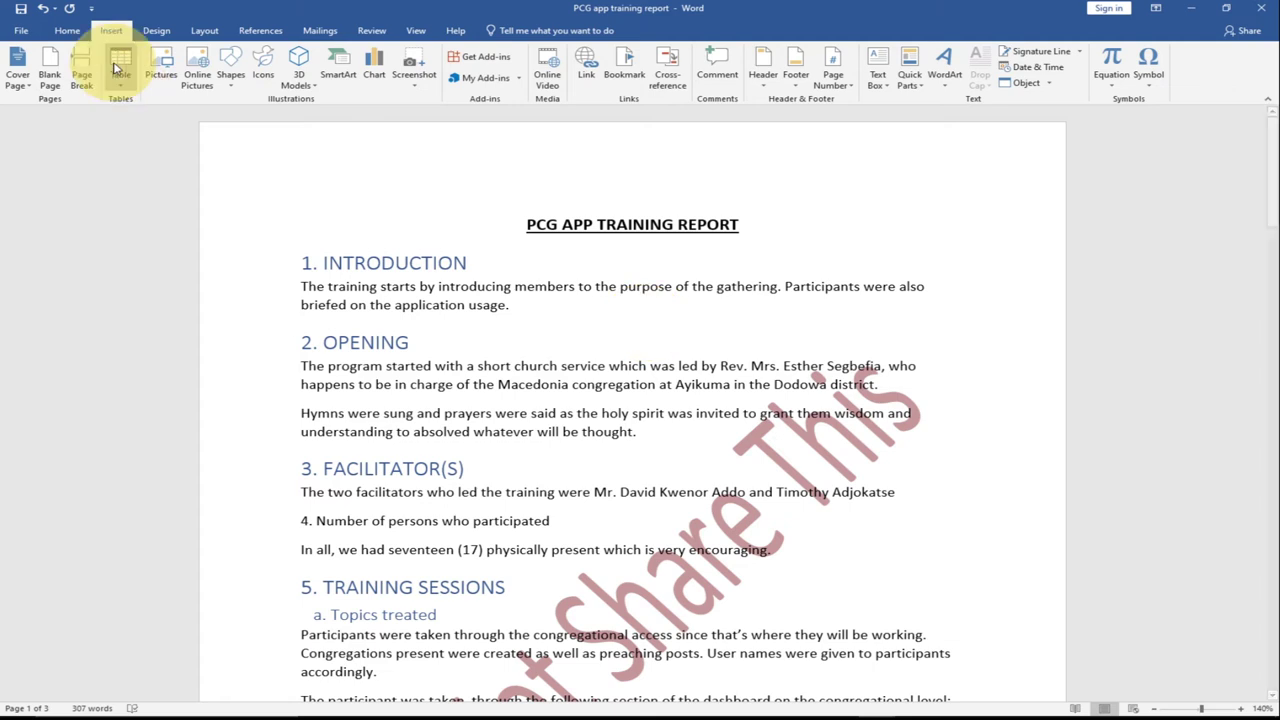
Make the 'Do Not Share This' watermark semitransparent in the custom watermark settings.
left_click(156, 30)
left_click(1132, 80)
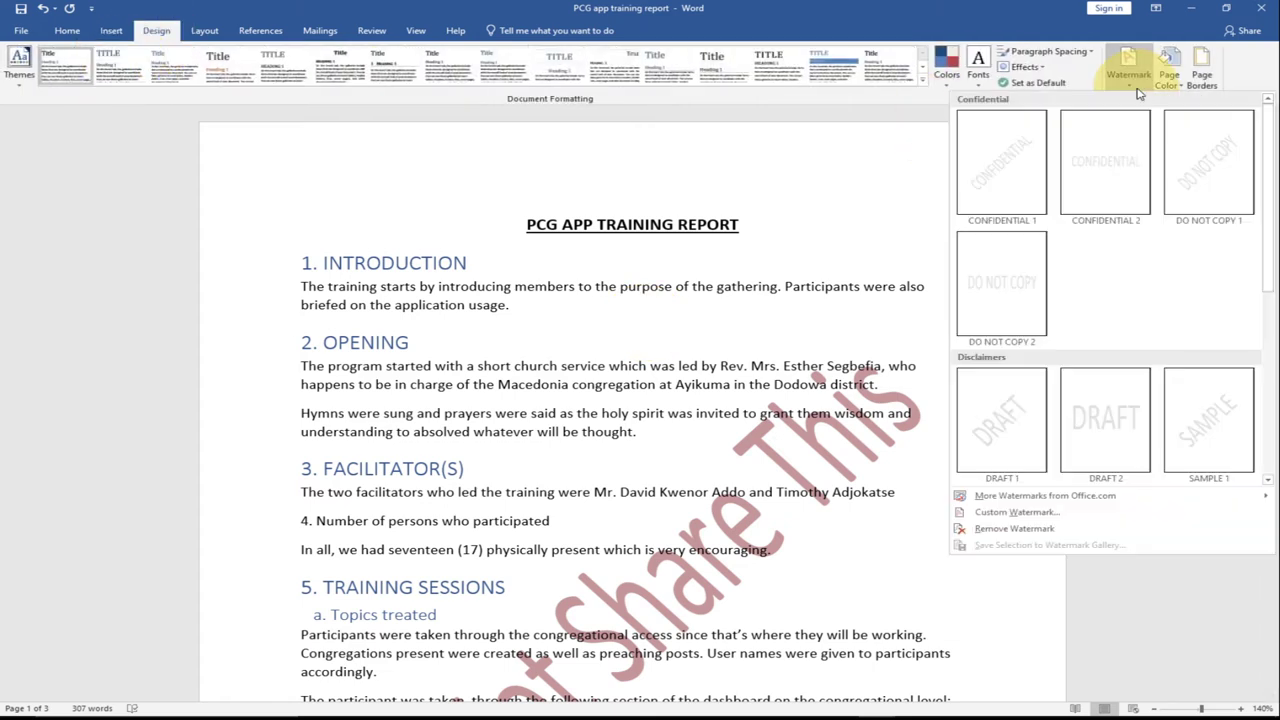
left_click(1015, 512)
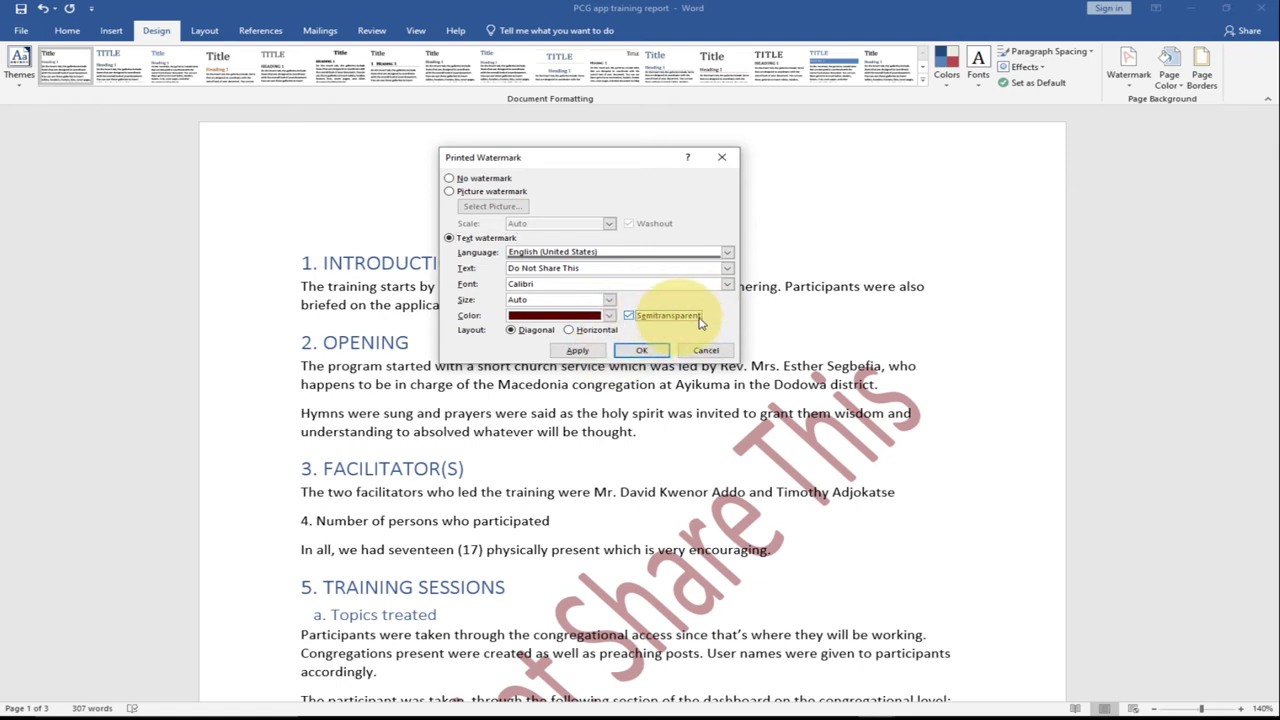
left_click(603, 351)
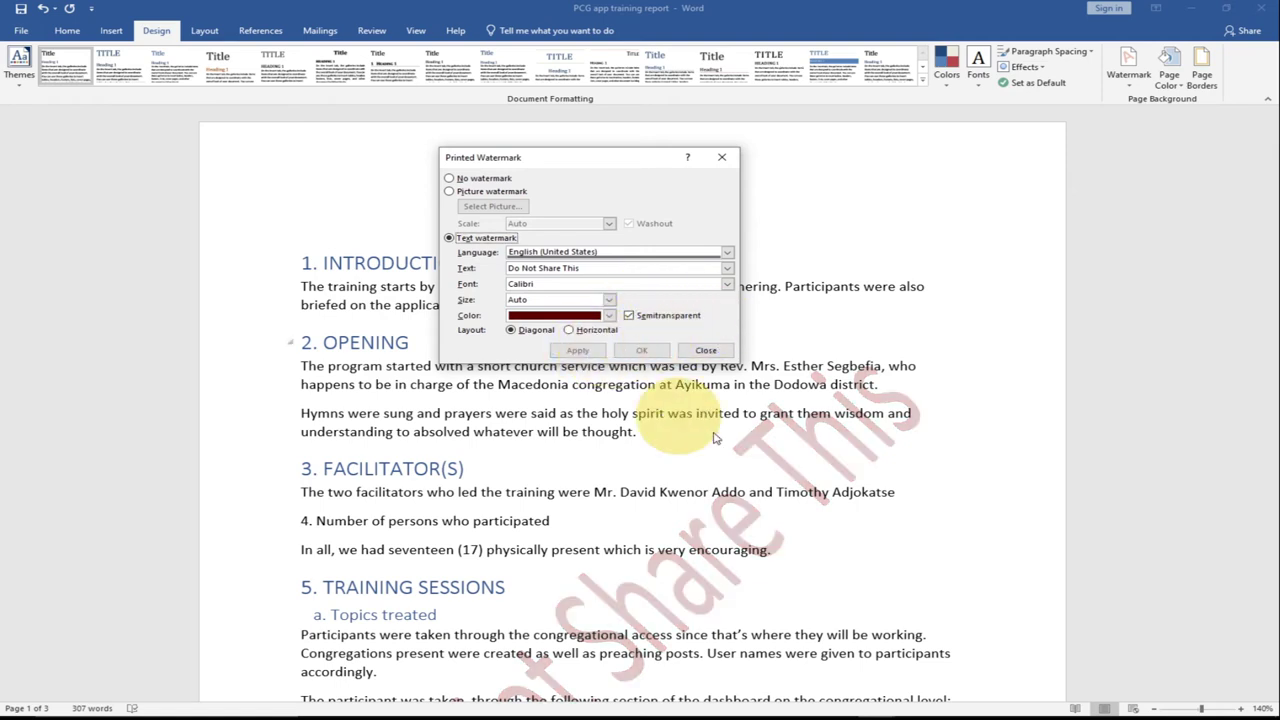
left_click(706, 350)
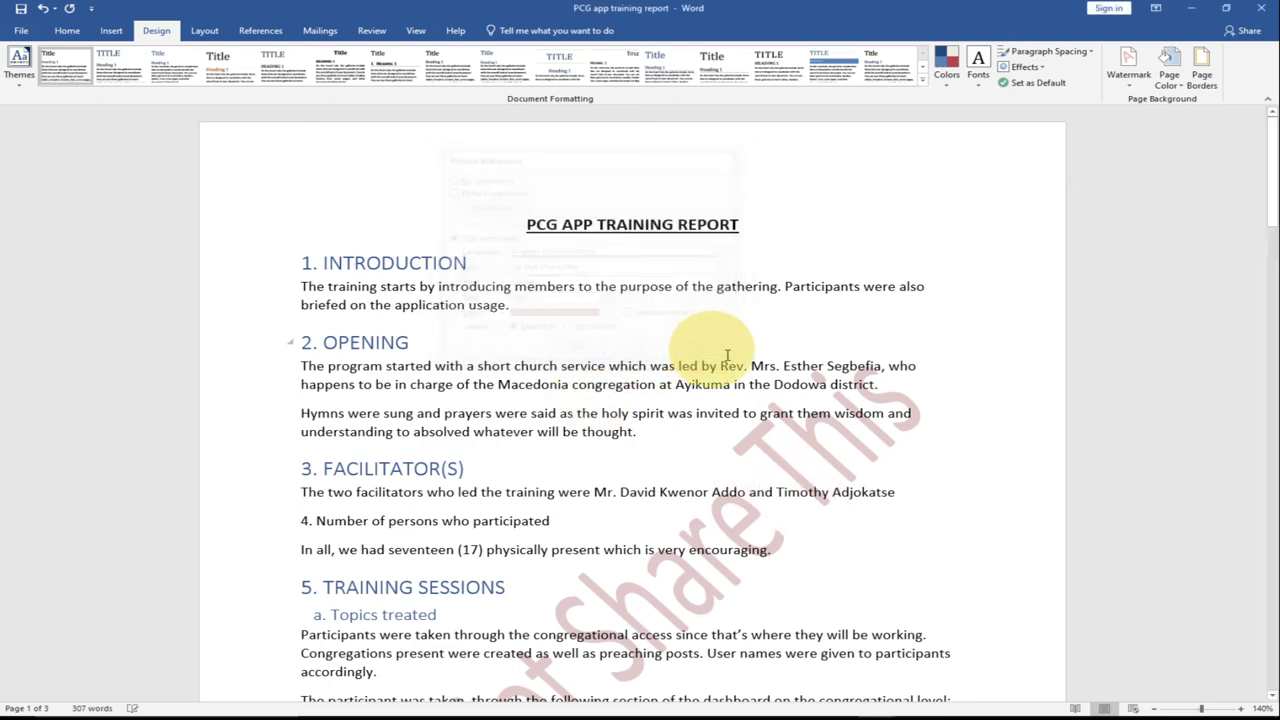
Review the watermark across the pages, then bring up the preset watermark gallery.
scroll(815, 390, "down", 3)
scroll(815, 390, "down", 2)
scroll(818, 389, "down", 1)
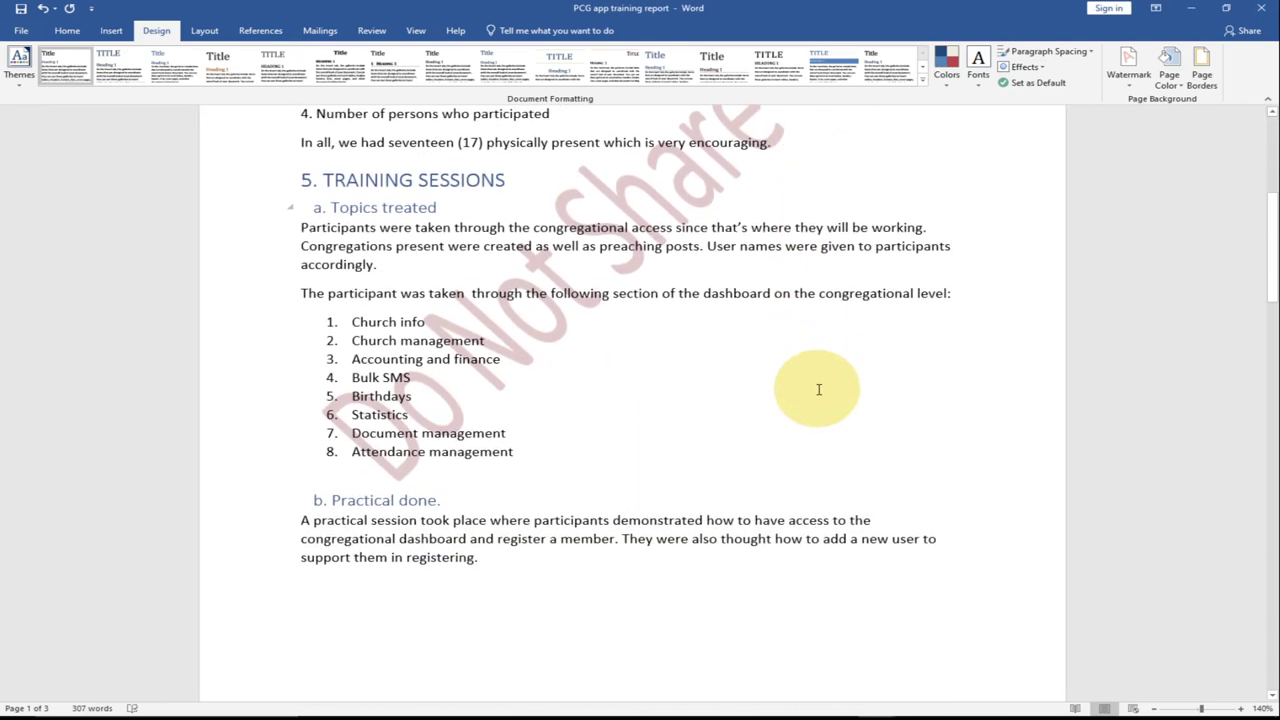
scroll(818, 387, "down", 4)
scroll(828, 390, "down", 2)
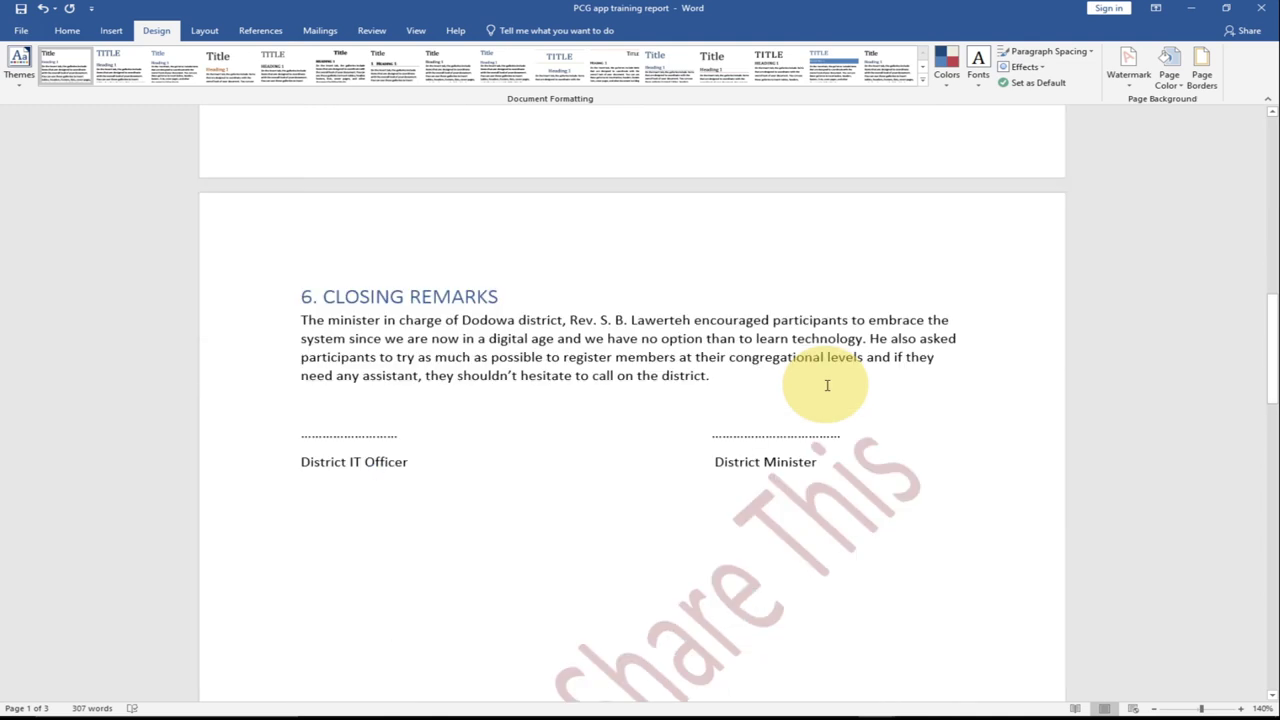
scroll(827, 383, "down", 5)
scroll(829, 380, "down", 1)
scroll(830, 382, "down", 1)
scroll(830, 382, "up", 2)
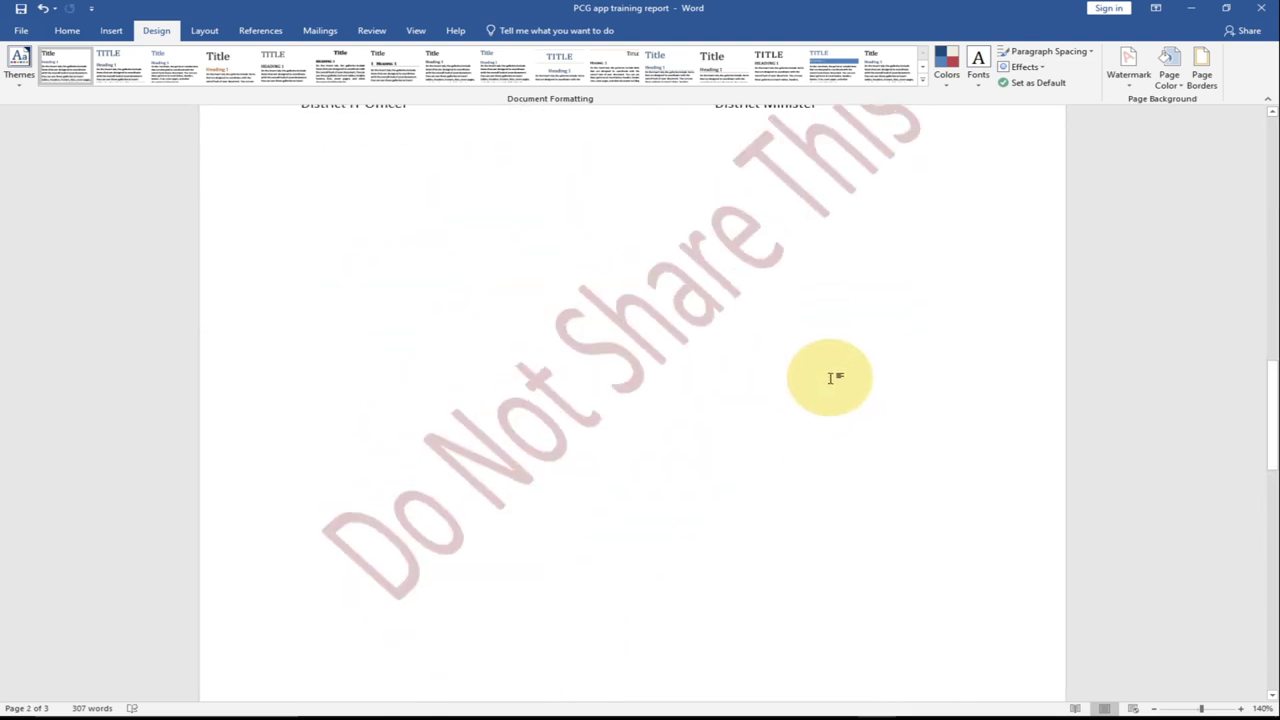
scroll(832, 376, "up", 3)
scroll(834, 372, "up", 4)
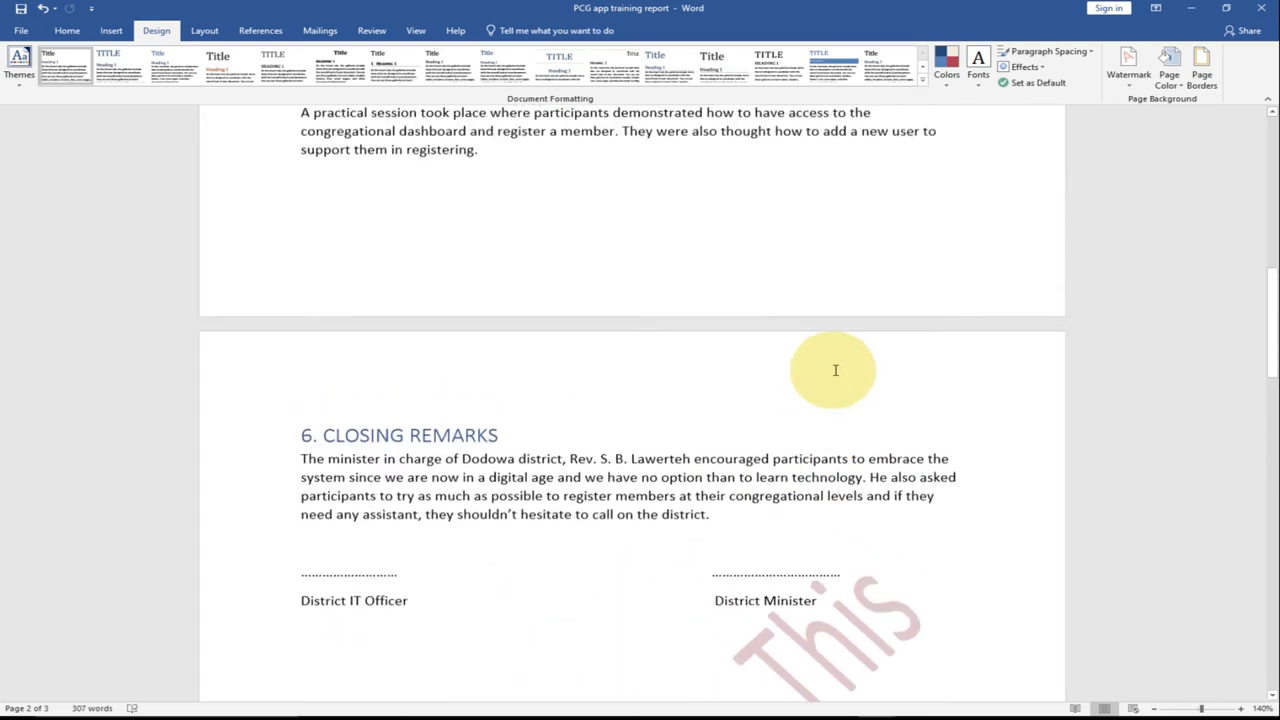
scroll(835, 369, "up", 3)
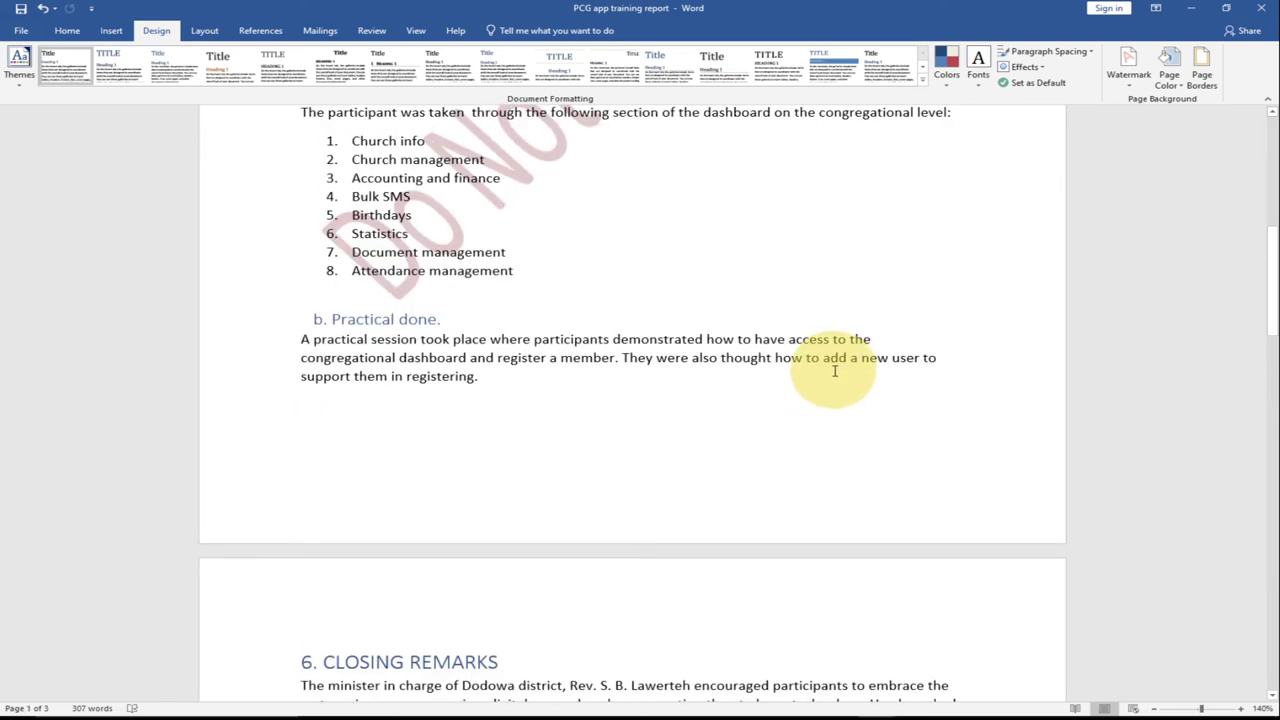
scroll(838, 373, "down", 5)
left_click(1131, 86)
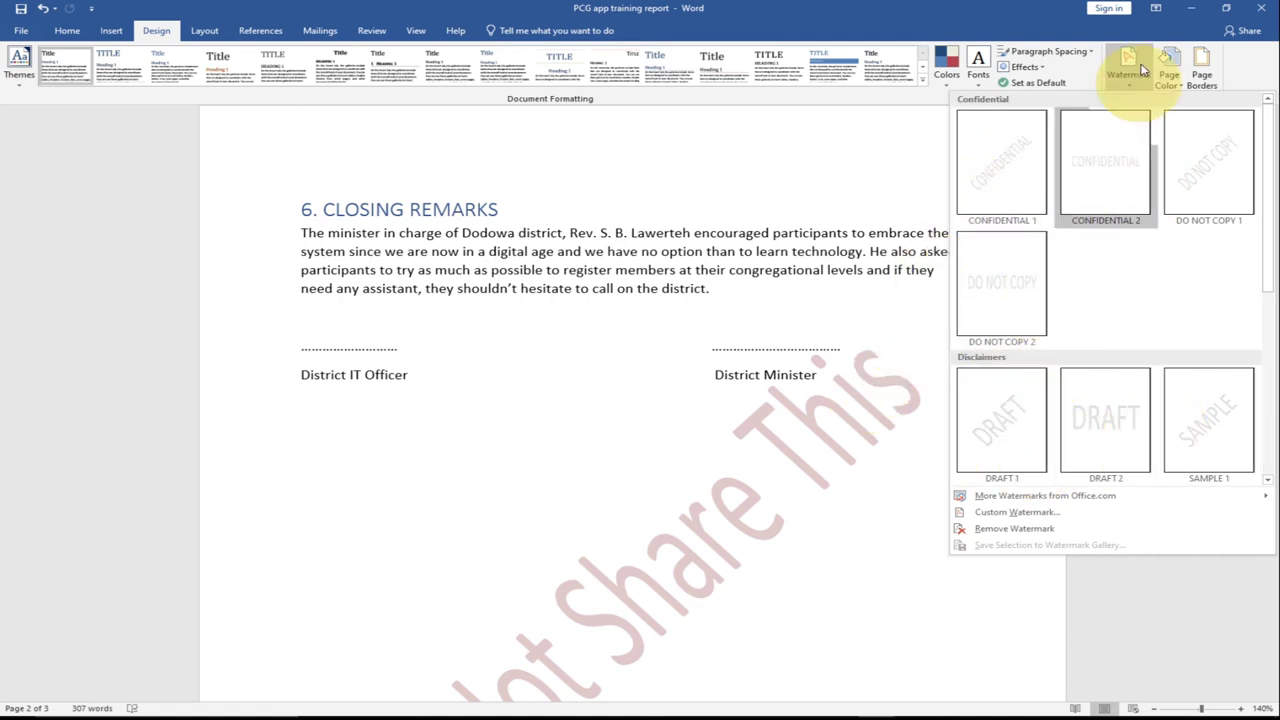
Set the report's page colour to blue and check the coloured pages.
left_click(1170, 80)
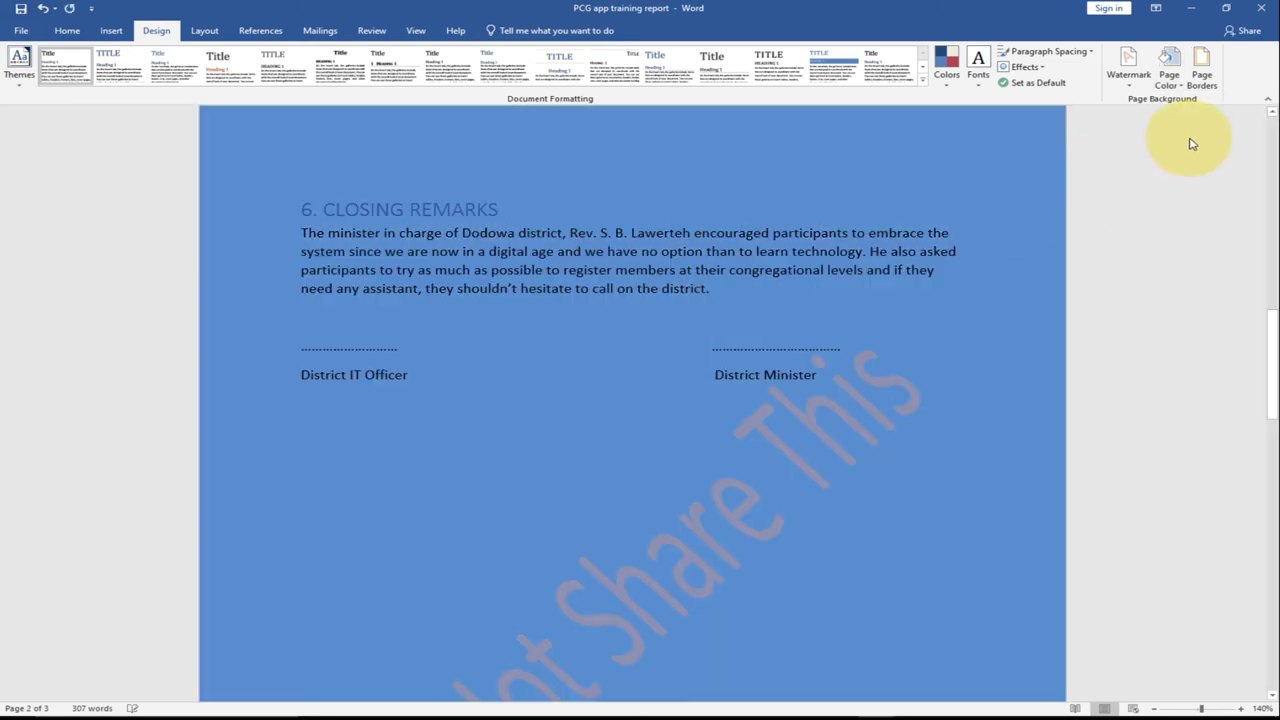
scroll(651, 334, "down", 5)
scroll(651, 334, "down", 5)
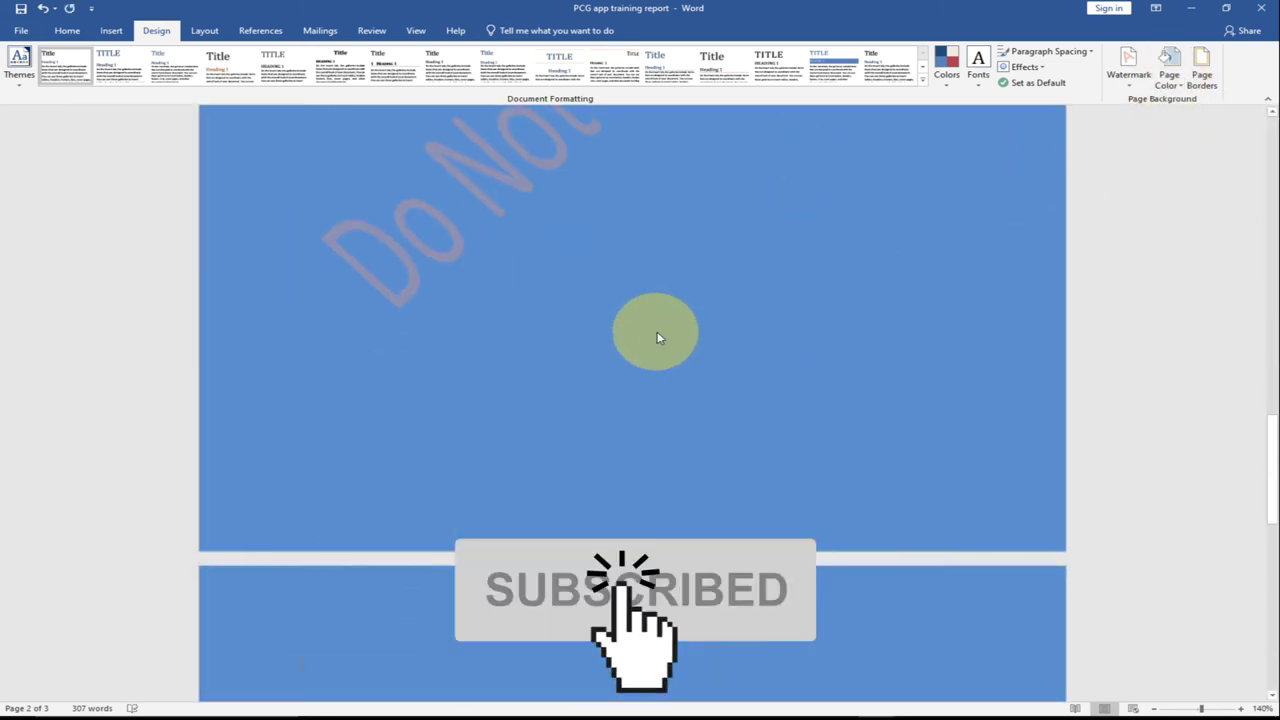
scroll(654, 334, "down", 5)
scroll(657, 335, "down", 4)
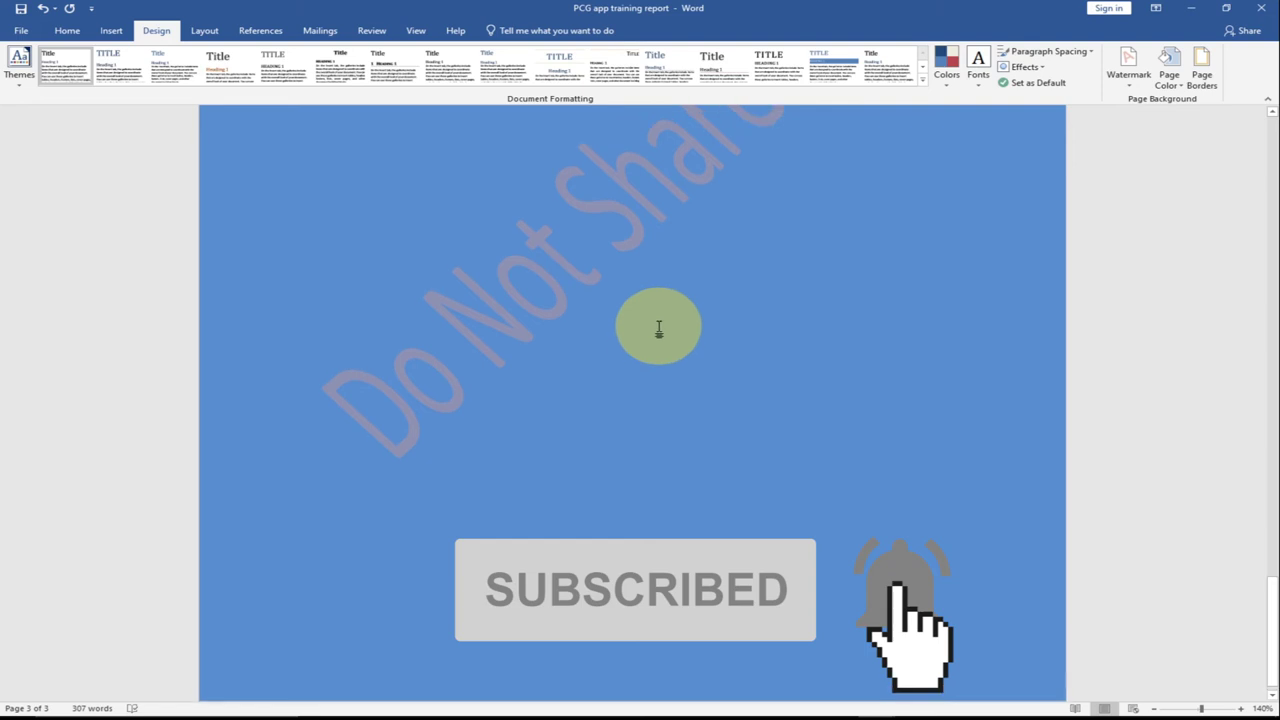
scroll(660, 330, "down", 10)
scroll(661, 322, "up", 5)
scroll(661, 321, "down", 5)
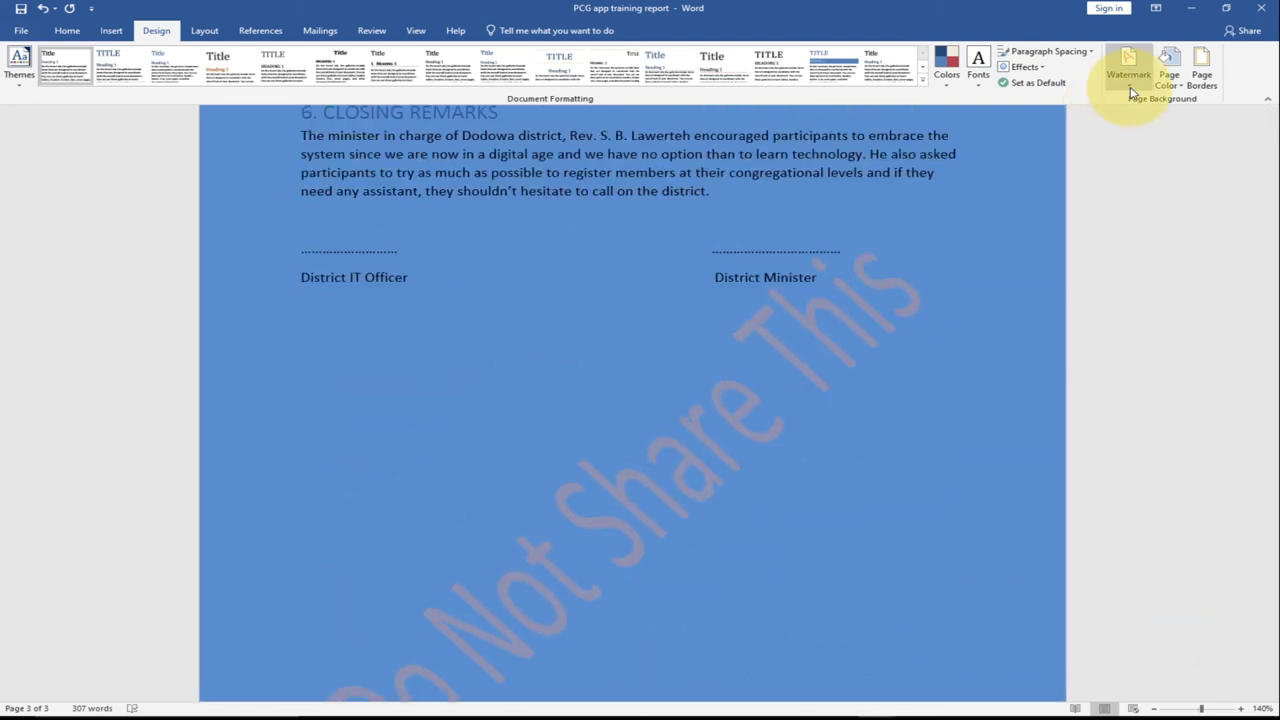
Set the 'Do Not Share This' custom watermark colour to Automatic and apply it.
left_click(1132, 92)
left_click(1035, 508)
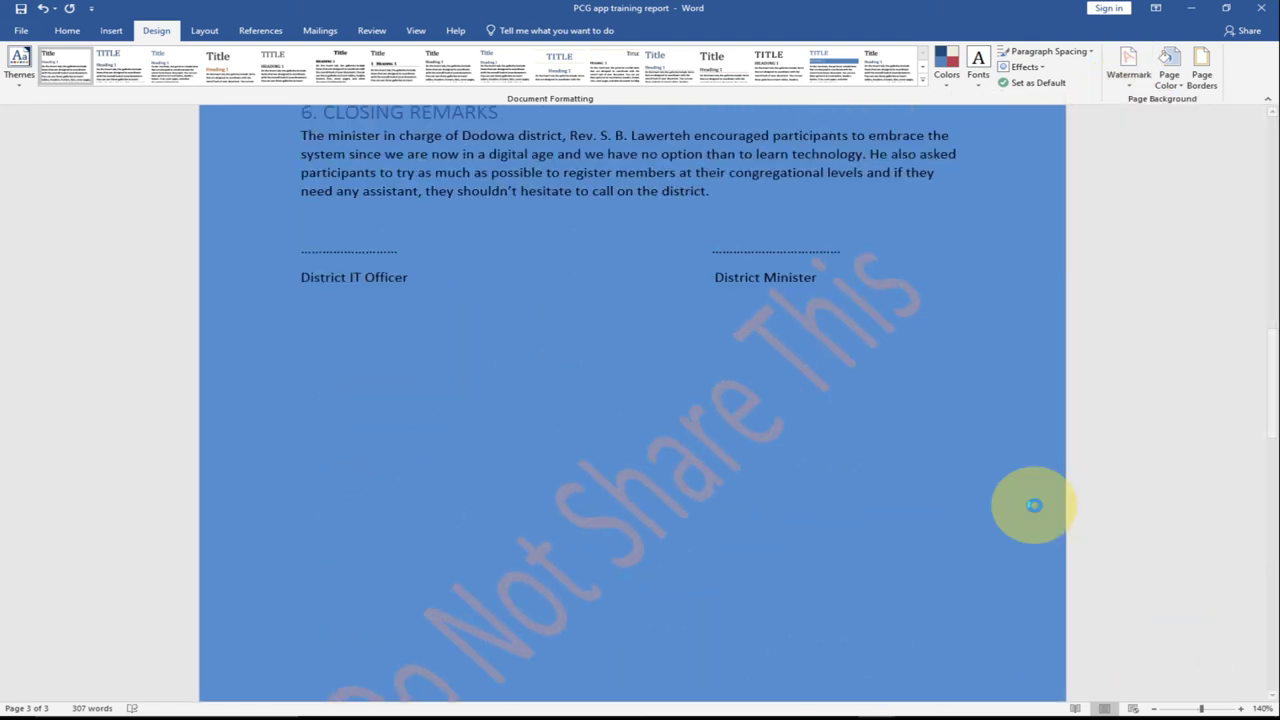
left_click(608, 317)
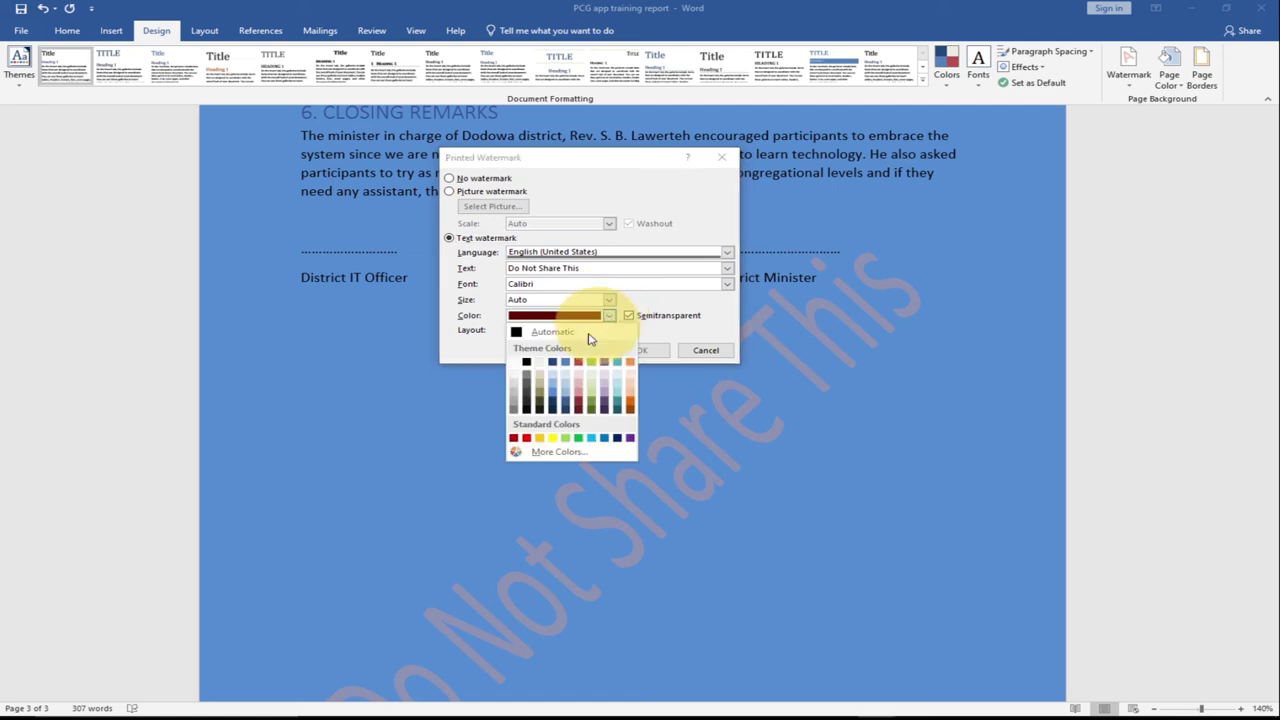
left_click(525, 335)
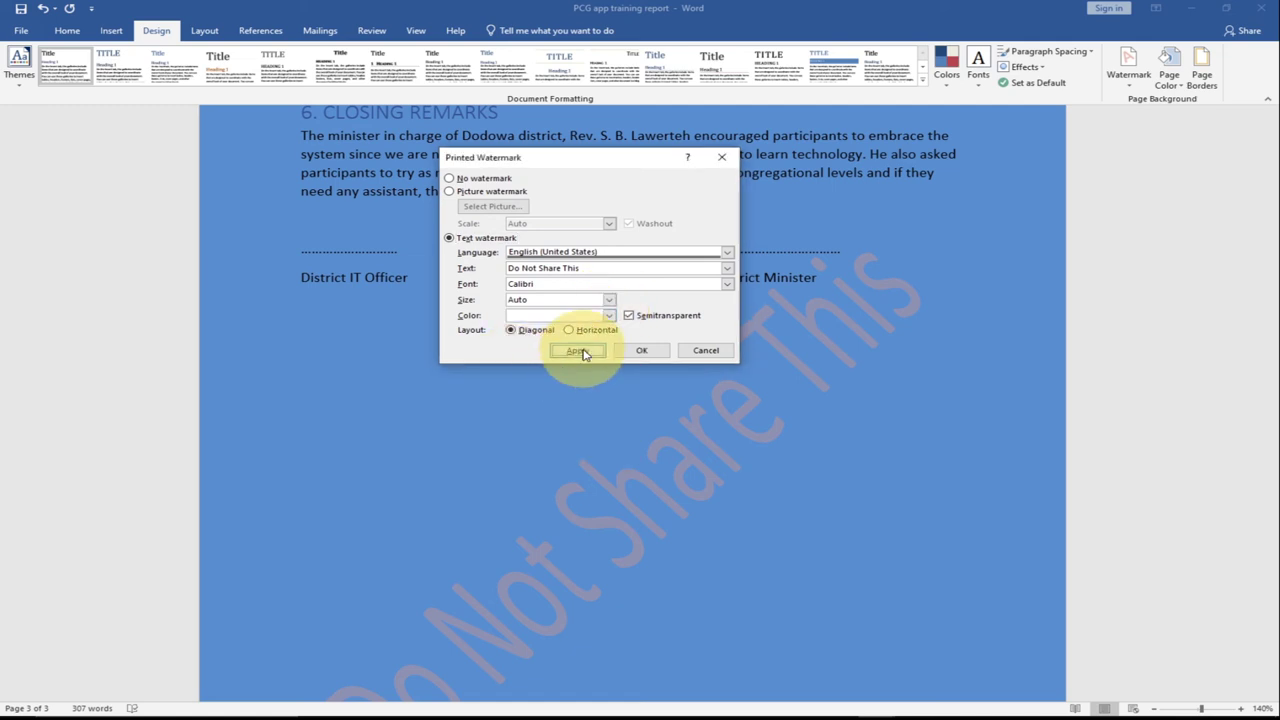
left_click(580, 351)
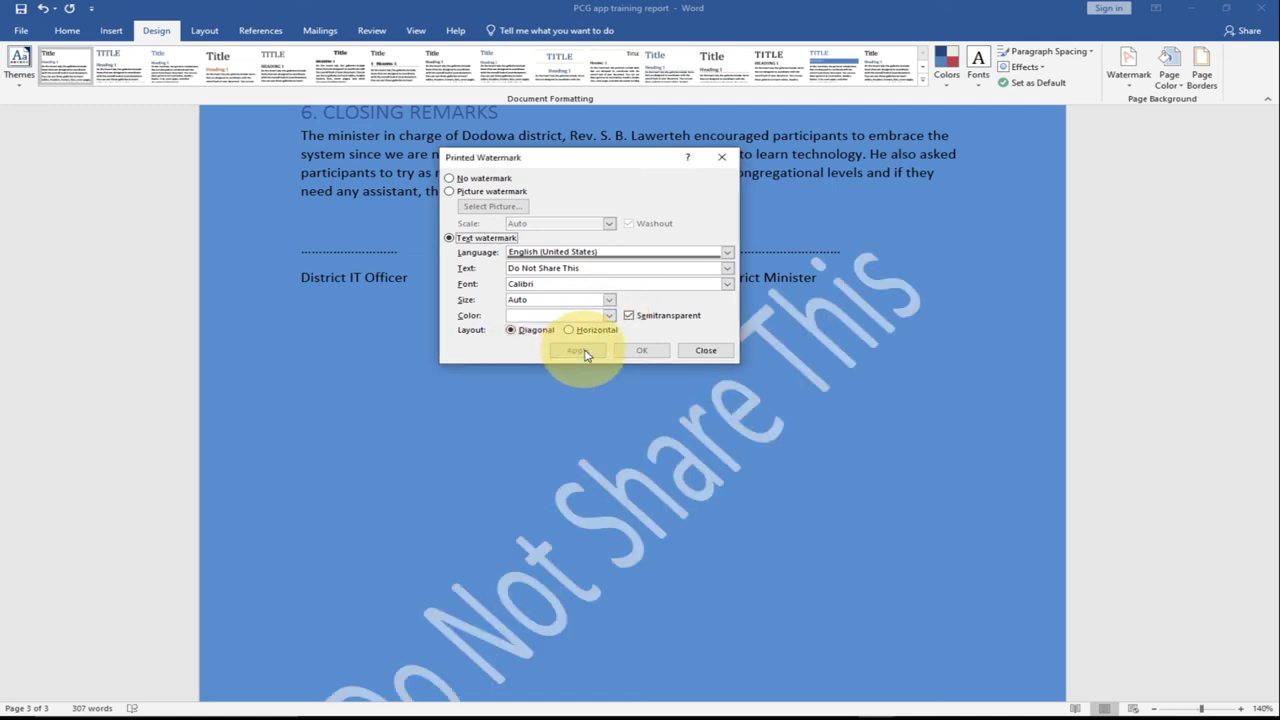
left_click(705, 352)
Scroll through the blue pages to check the pale watermark.
scroll(723, 380, "down", 3)
scroll(729, 380, "down", 7)
scroll(737, 397, "down", 5)
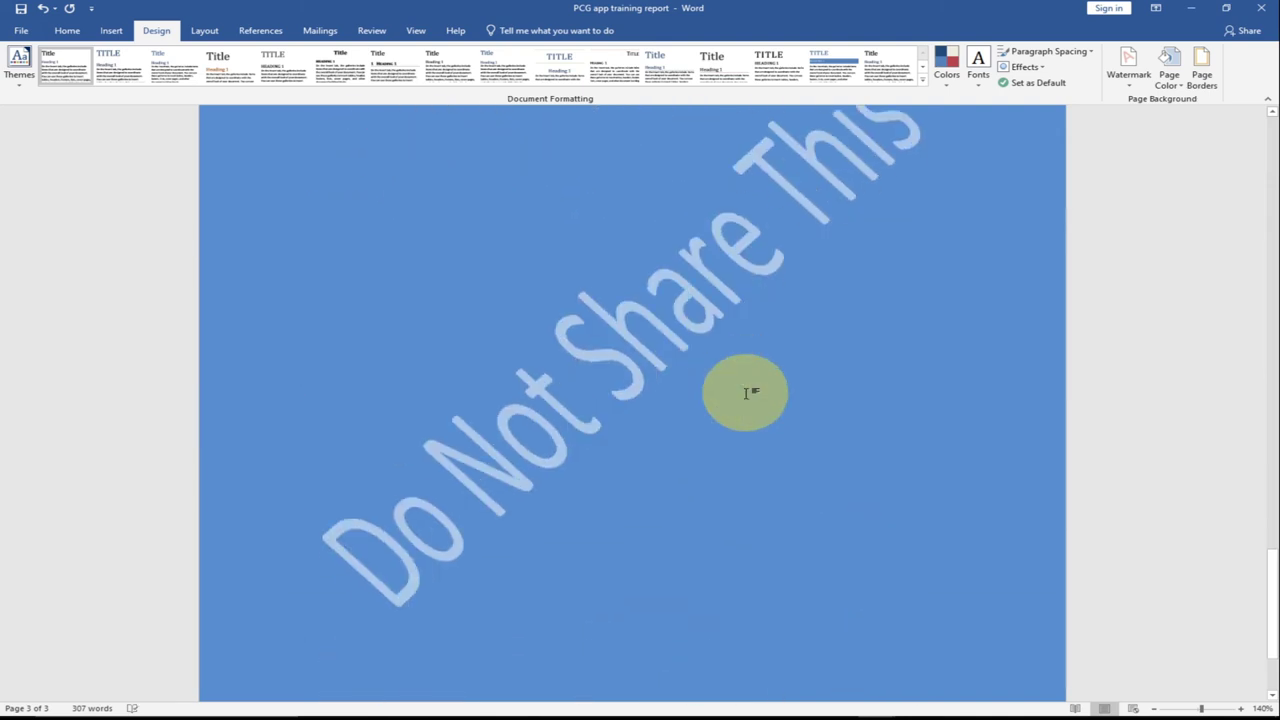
scroll(746, 386, "down", 2)
scroll(762, 310, "down", 2)
scroll(778, 262, "up", 19)
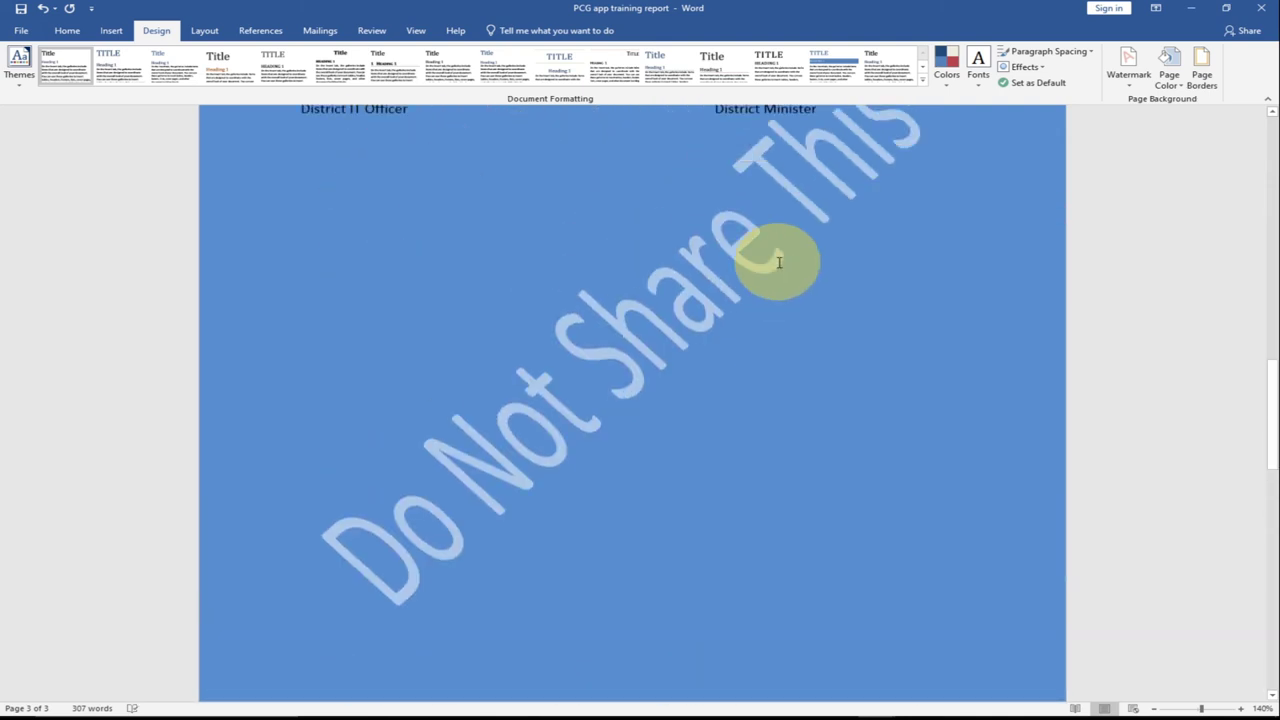
scroll(930, 210, "up", 5)
scroll(1088, 149, "up", 5)
Apply the preset diagonal CONFIDENTIAL 1 watermark and review the pages.
left_click(1129, 83)
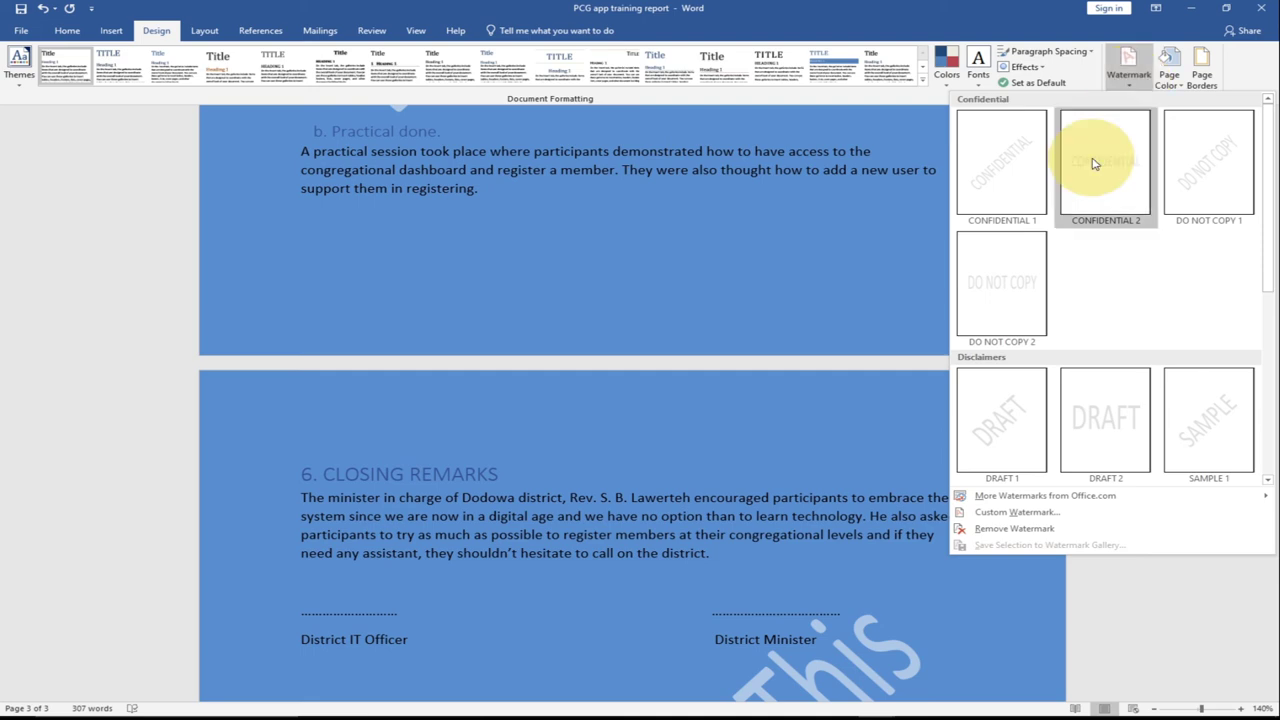
left_click(1005, 188)
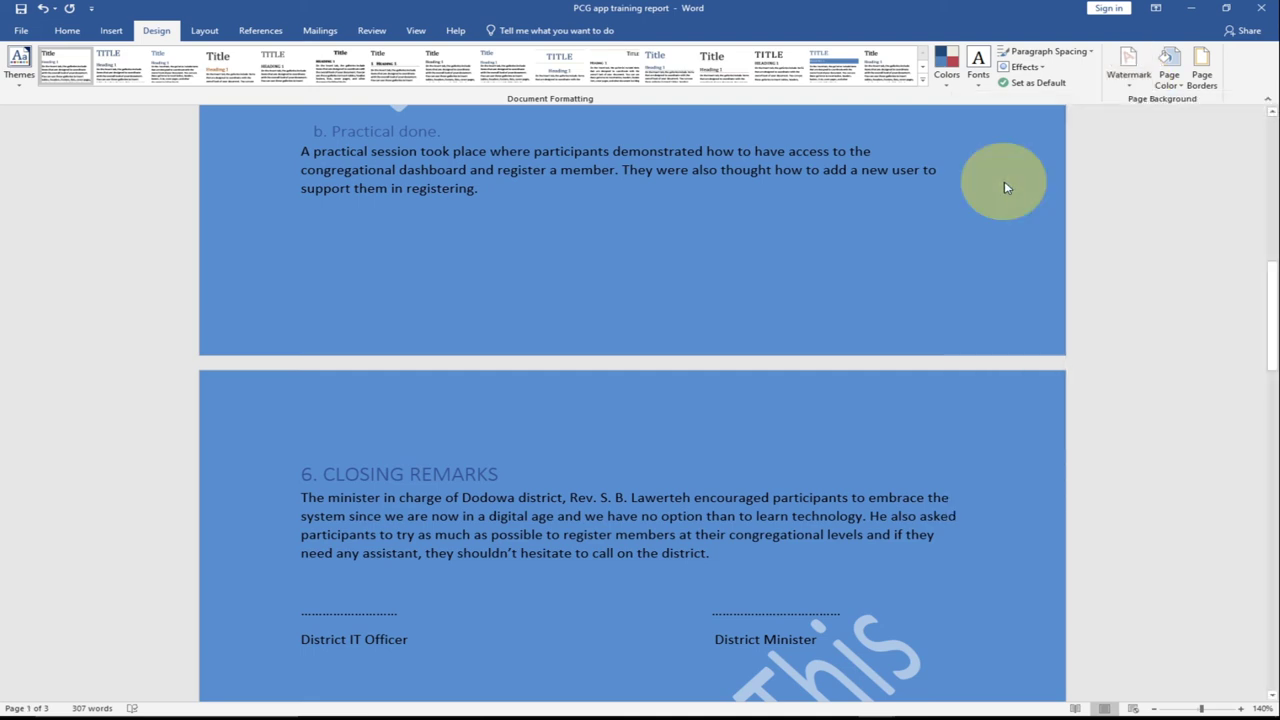
scroll(895, 276, "up", 2)
scroll(908, 263, "up", 3)
scroll(908, 257, "up", 5)
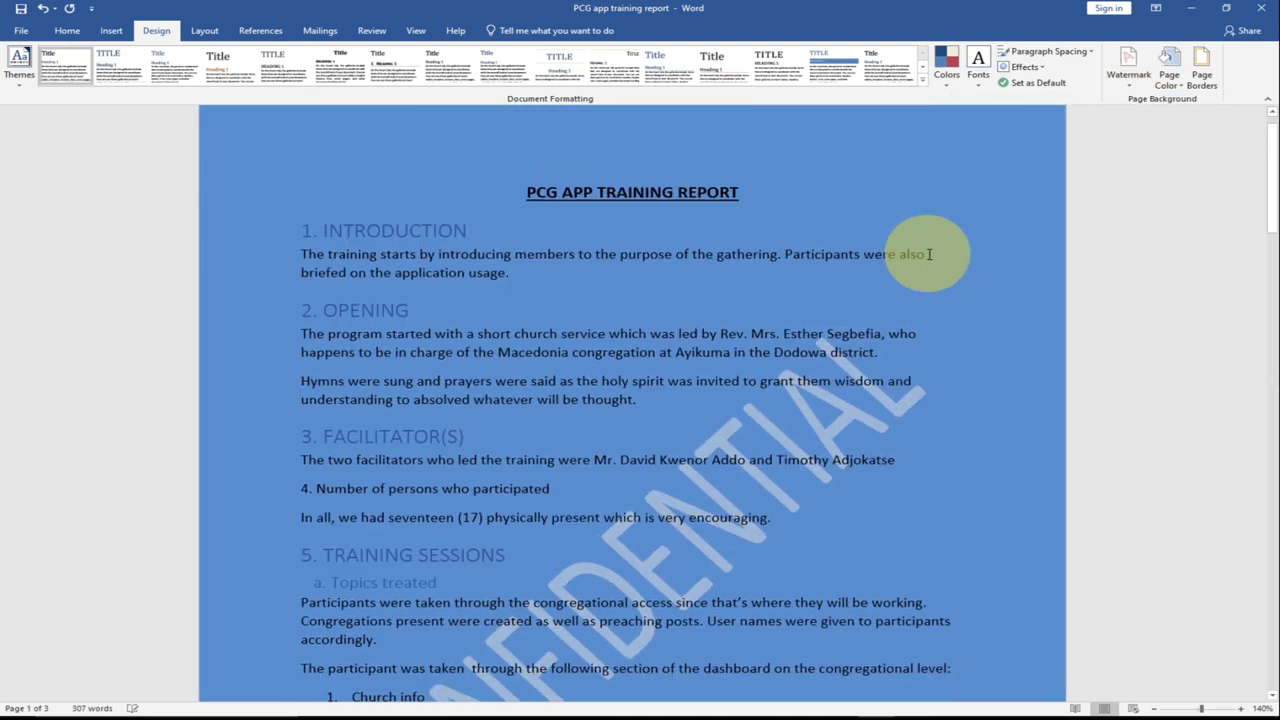
scroll(928, 251, "up", 1)
scroll(929, 253, "down", 5)
scroll(930, 253, "down", 1)
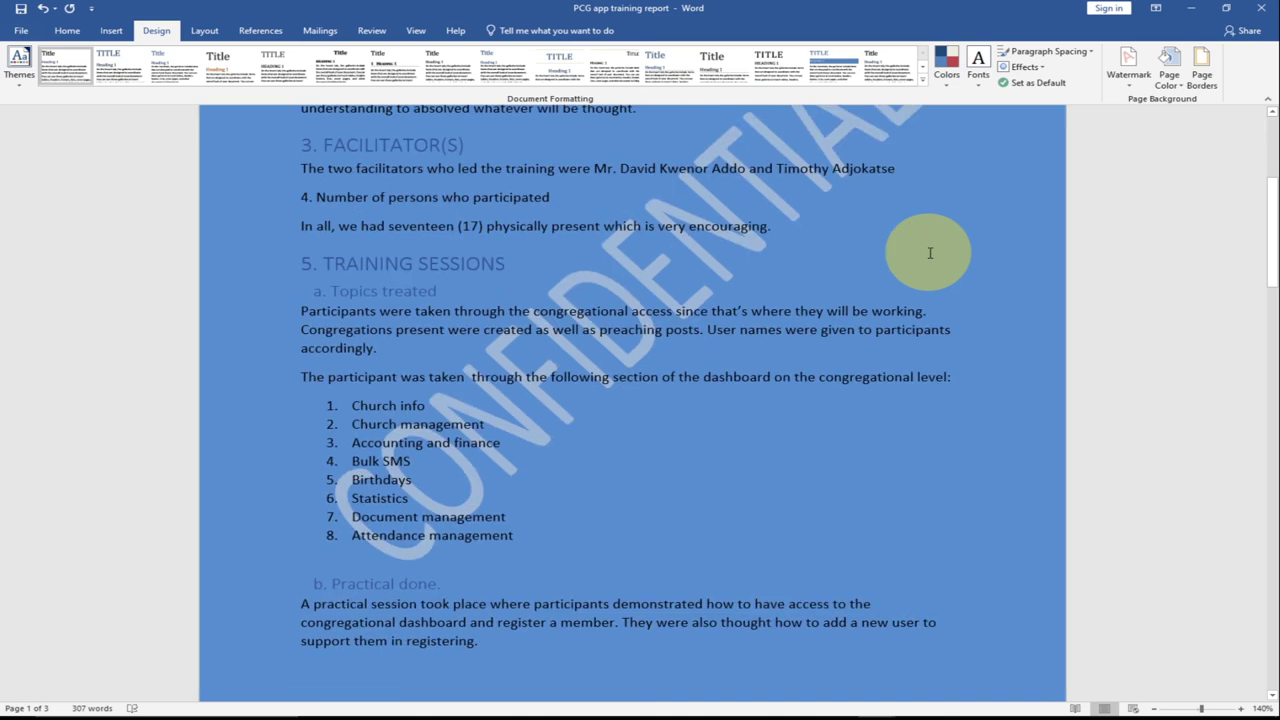
scroll(930, 253, "down", 5)
Switch to the preset diagonal DO NOT COPY 1 watermark and scroll through the report.
left_click(1124, 85)
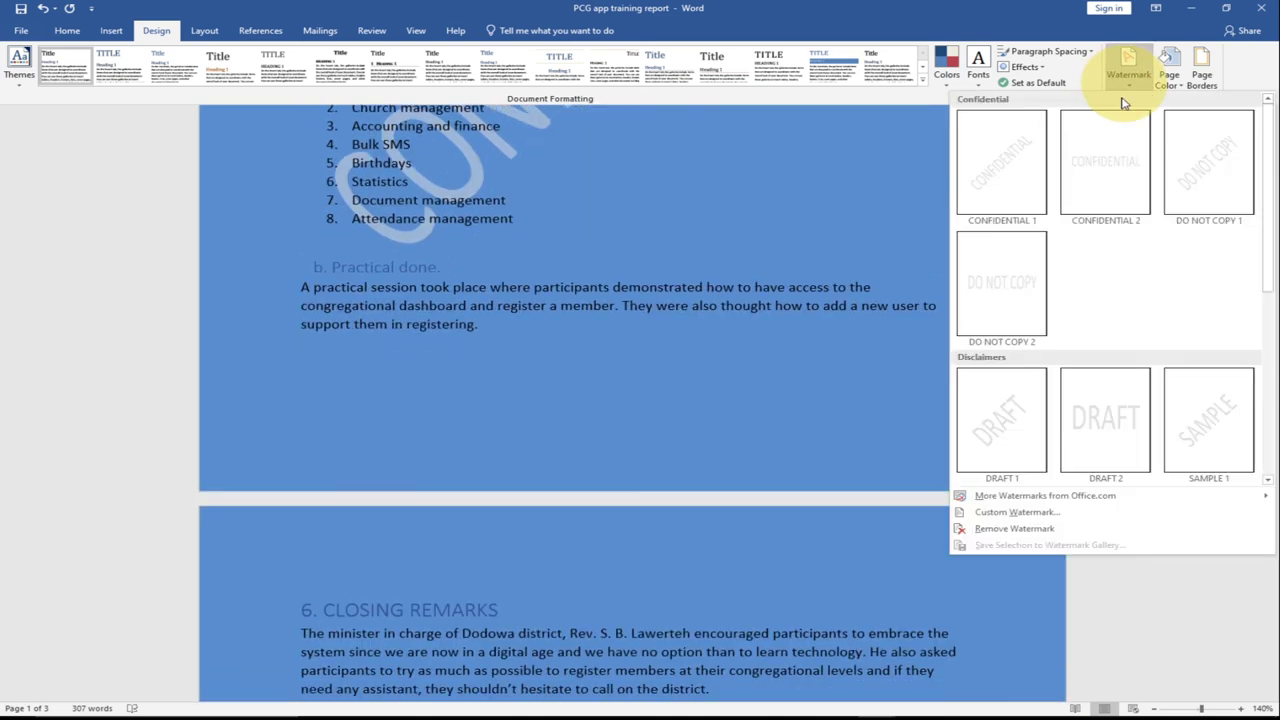
left_click(1208, 175)
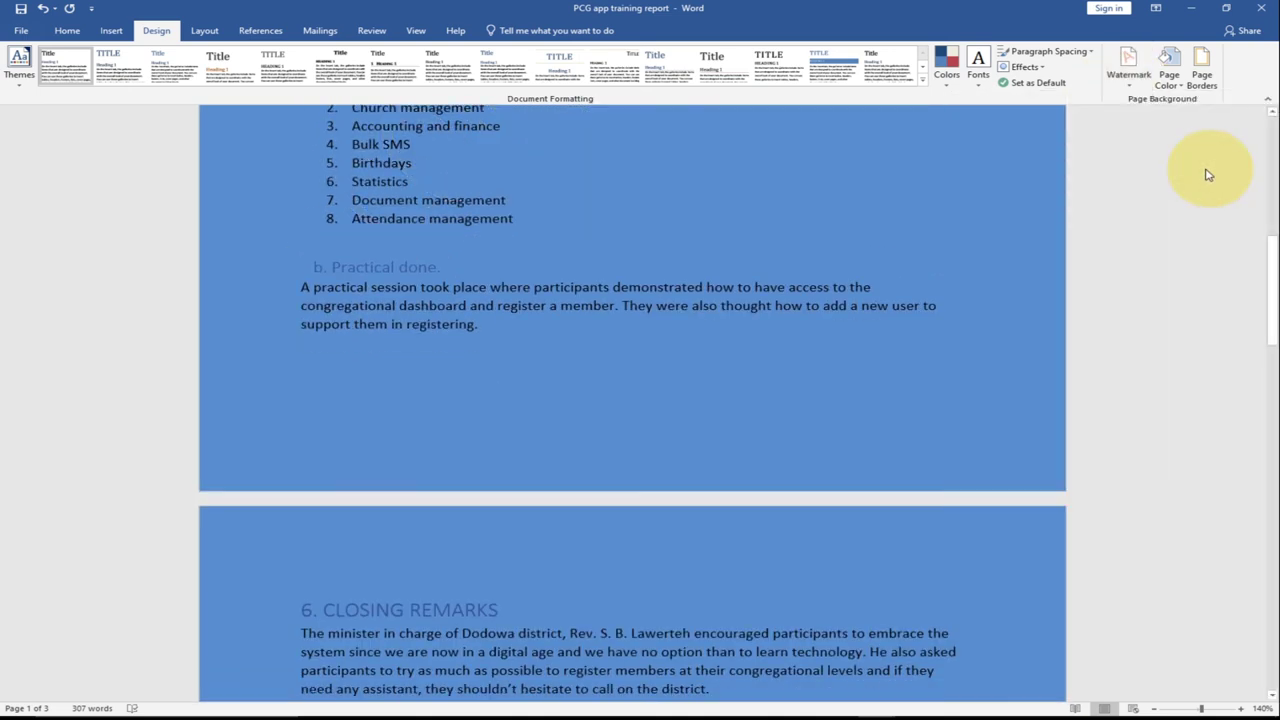
scroll(674, 294, "up", 4)
scroll(749, 294, "up", 3)
scroll(752, 288, "up", 1)
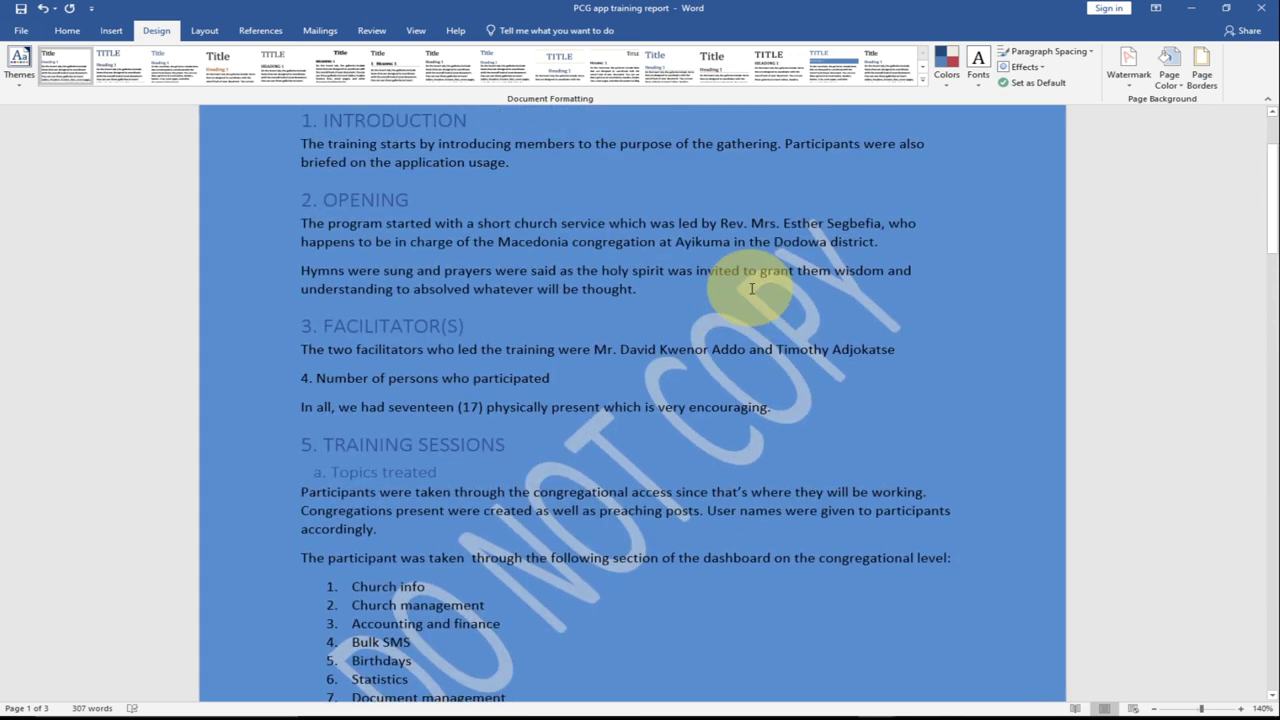
scroll(752, 288, "down", 1)
scroll(737, 271, "down", 5)
scroll(771, 314, "down", 3)
scroll(794, 337, "down", 4)
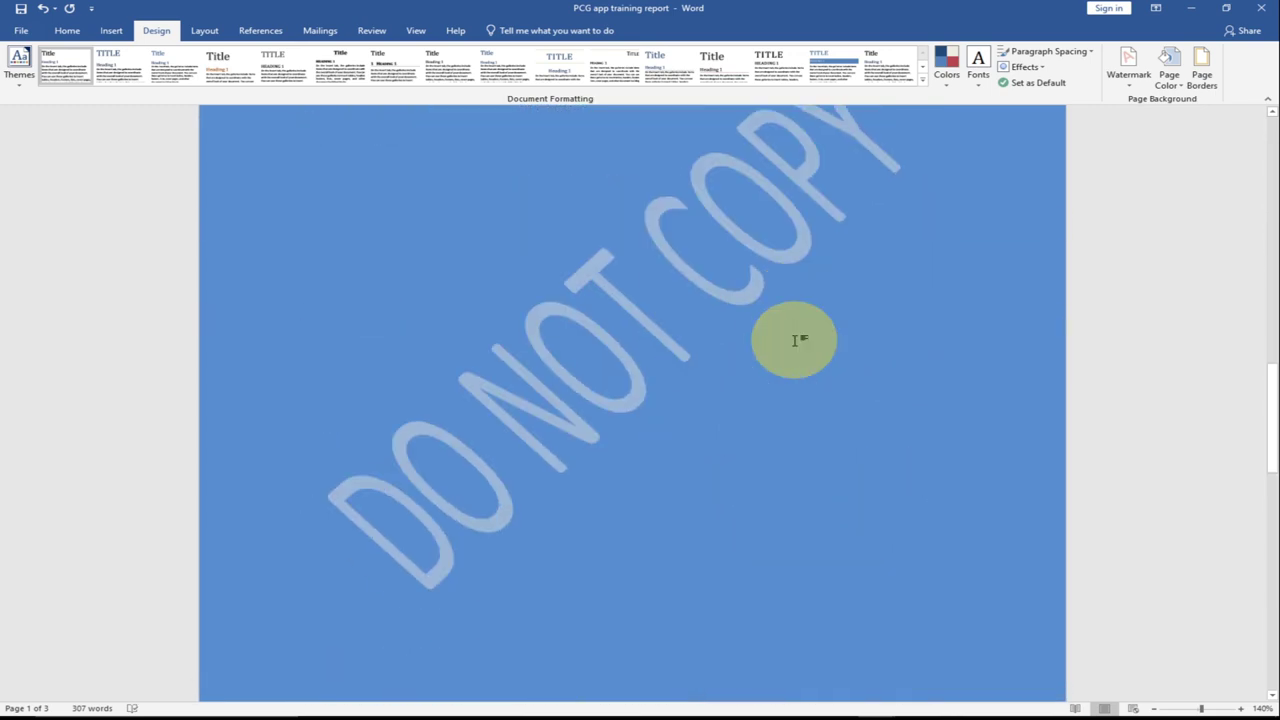
scroll(794, 340, "down", 1)
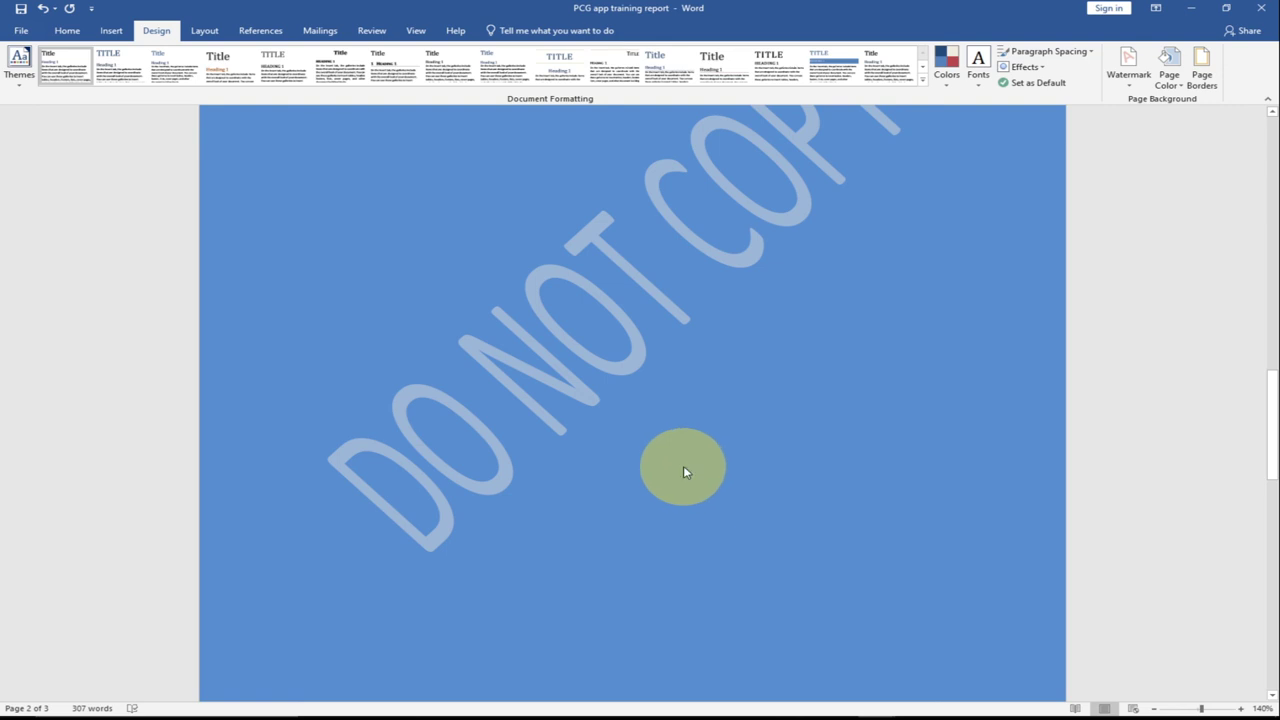
scroll(682, 464, "down", 4)
scroll(682, 464, "down", 3)
scroll(682, 464, "down", 3)
scroll(682, 464, "down", 3)
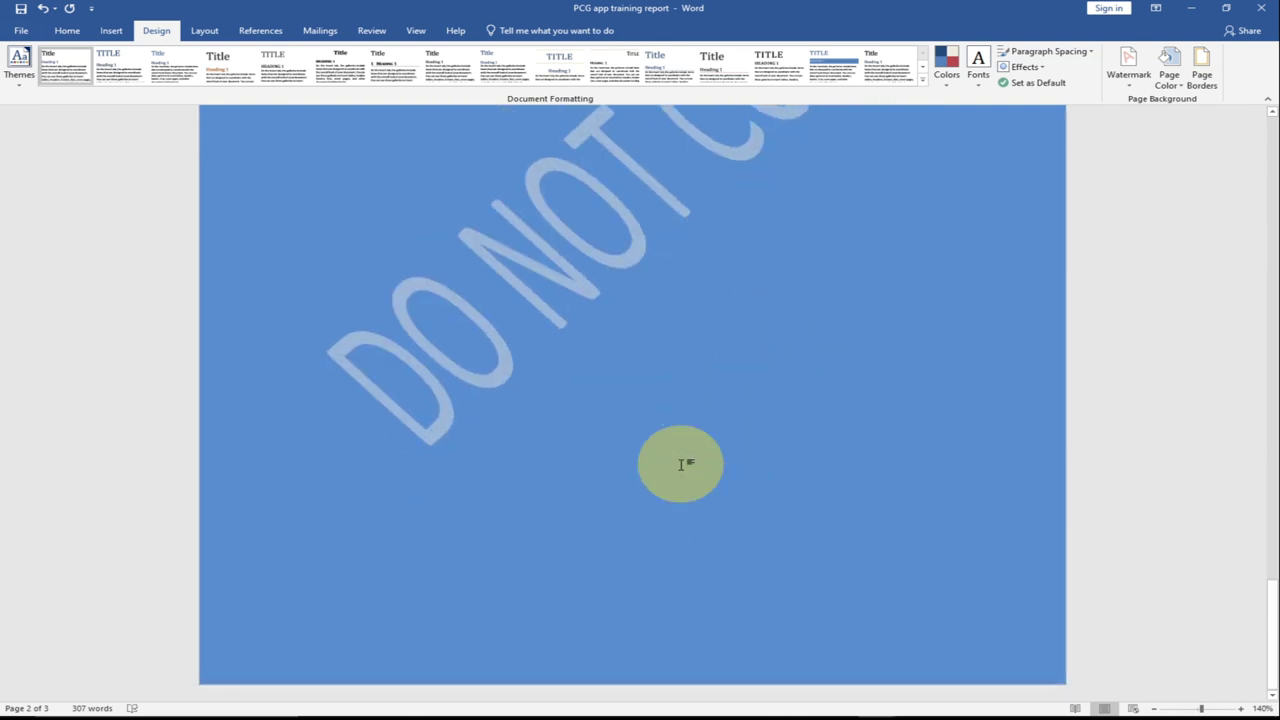